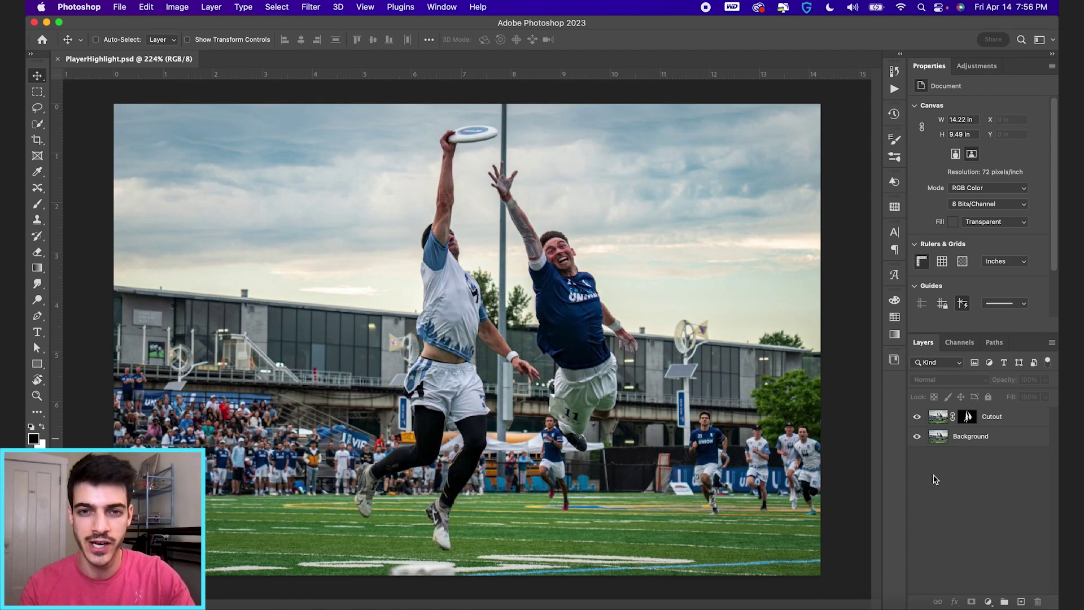
Hide the Background layer briefly to inspect the players' cutout, restore it, and select the Cutout layer
left_click(917, 437)
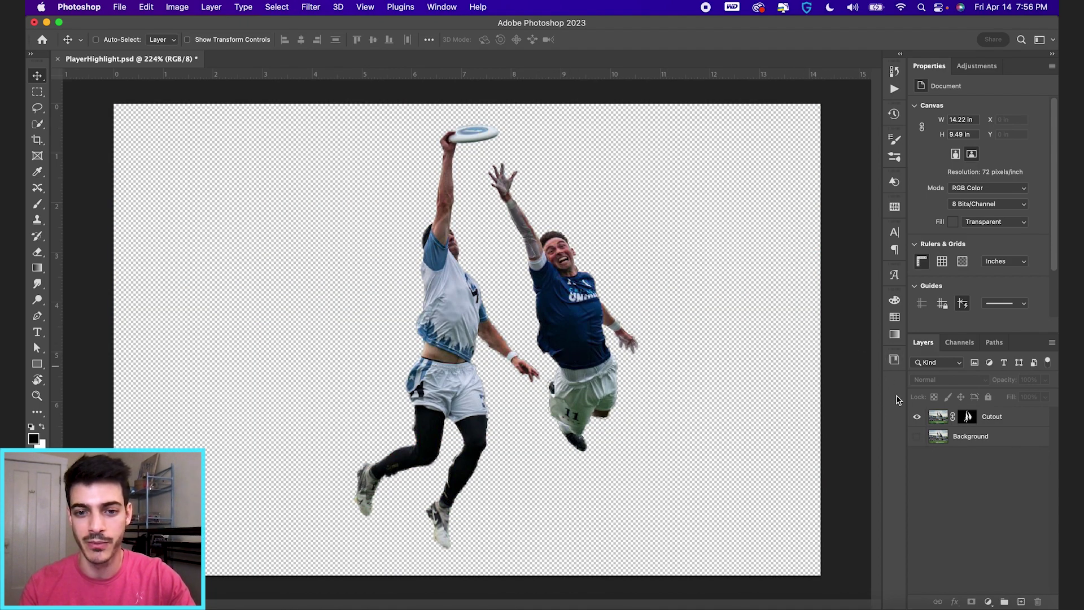
left_click(917, 437)
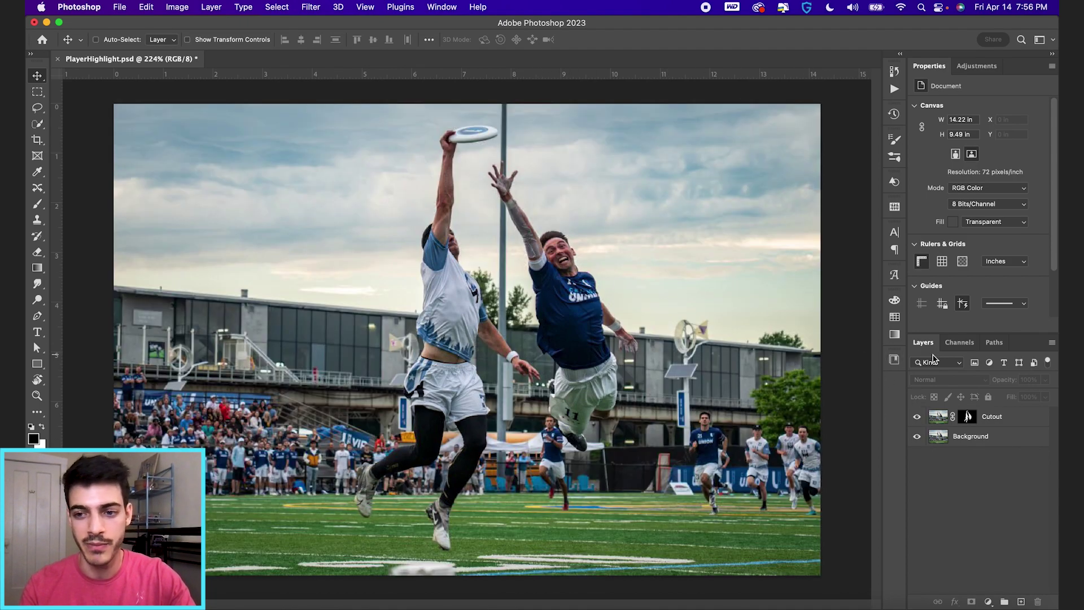
left_click(940, 420)
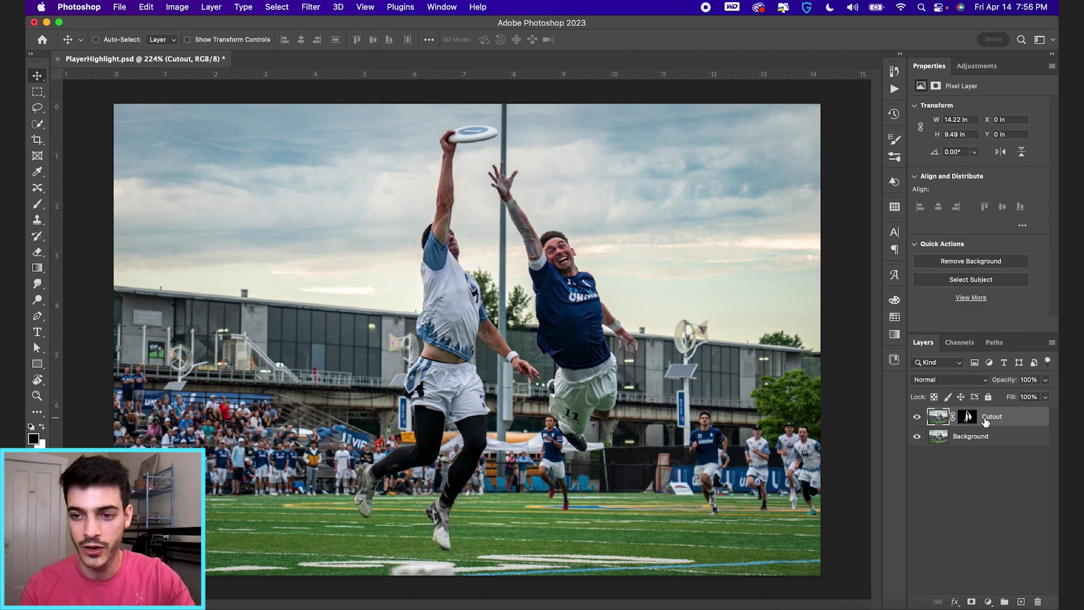
Add a Black & White adjustment layer directly above the Background layer
left_click(946, 439)
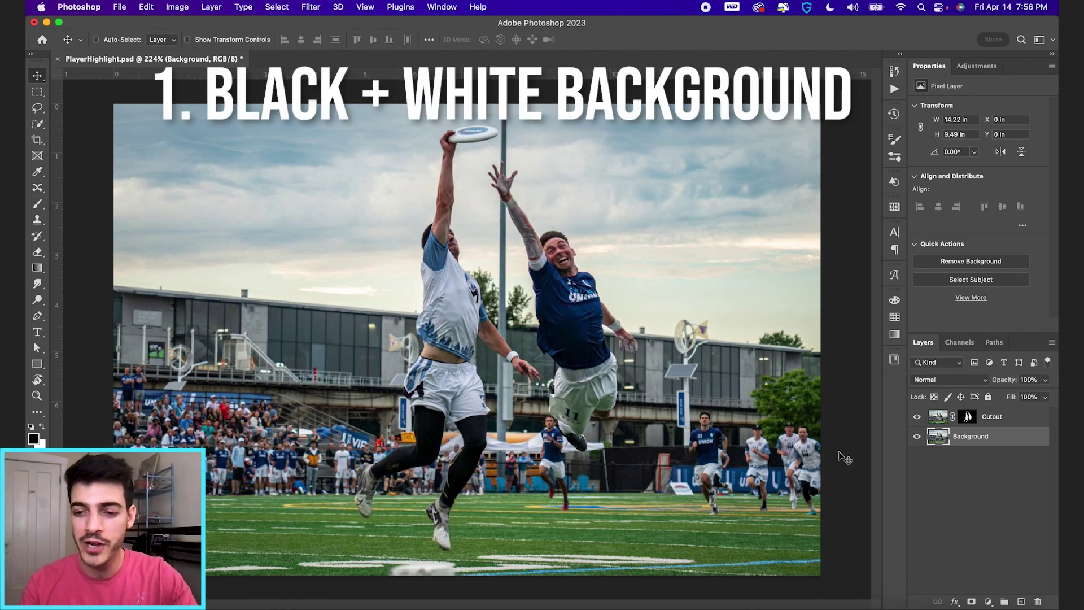
left_click(988, 602)
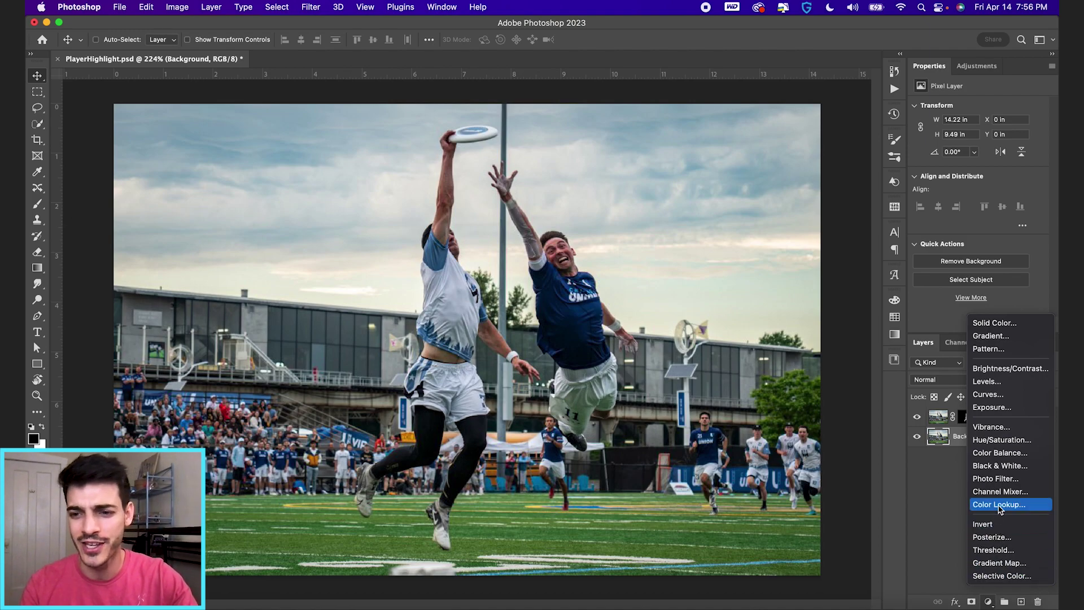
left_click(1003, 467)
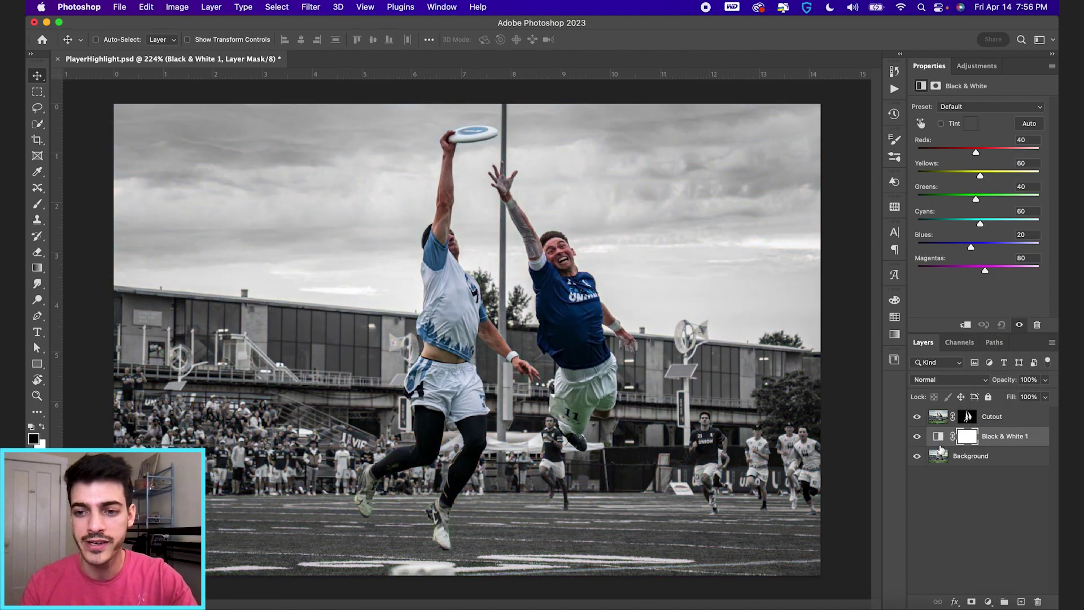
Fine-tune the Black & White adjustment by setting Reds to 39 and lowering Greens
left_click(940, 438)
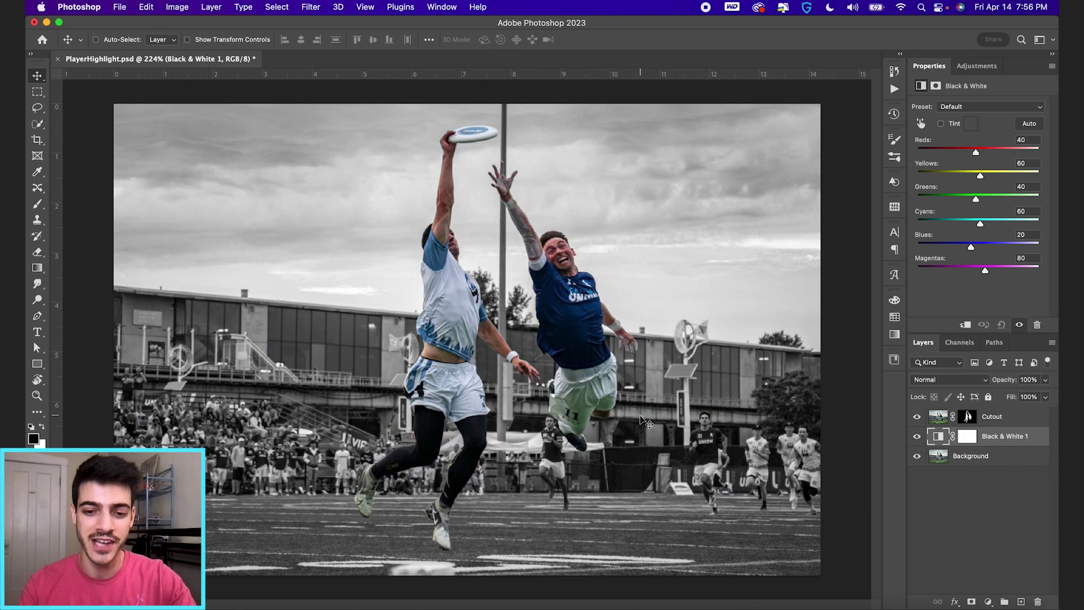
left_click_drag(977, 154, 976, 154)
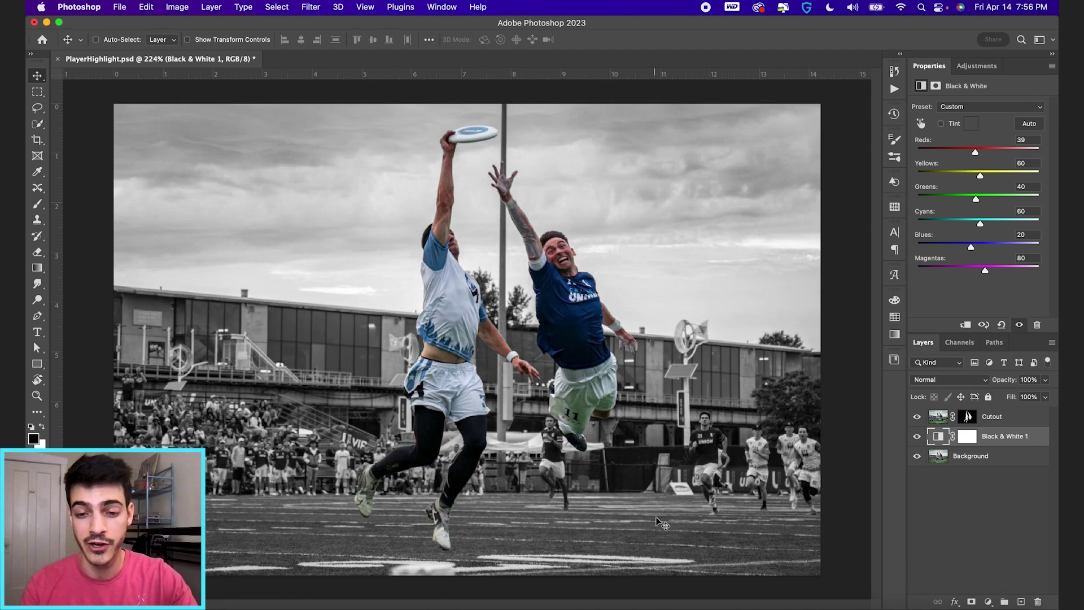
left_click_drag(976, 200, 963, 223)
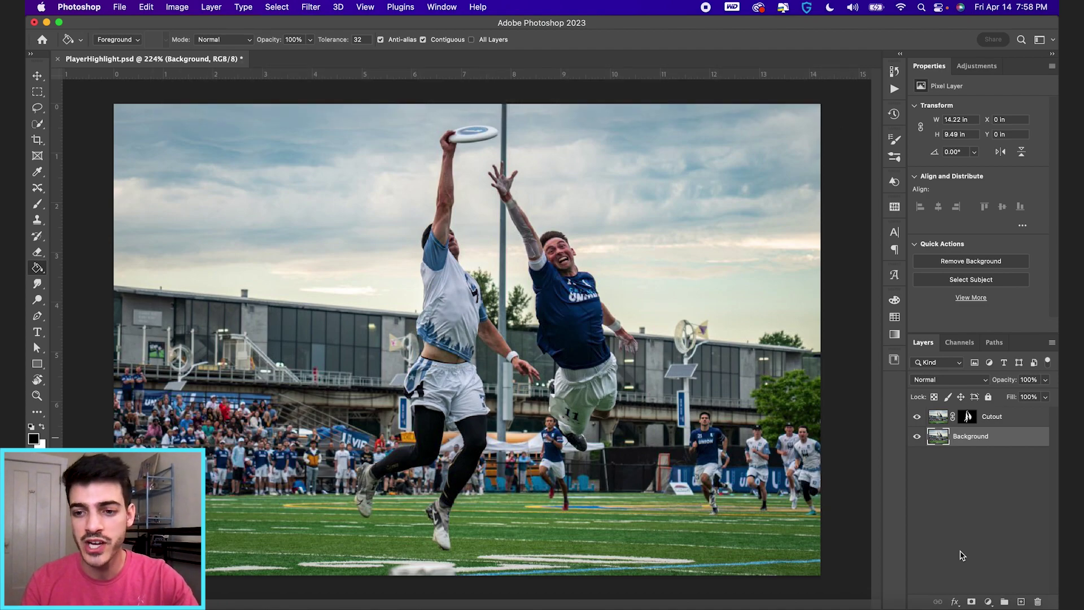
Add a Gradient Map above the Background layer and move its black stop inward and its white stop to location 76
left_click(989, 601)
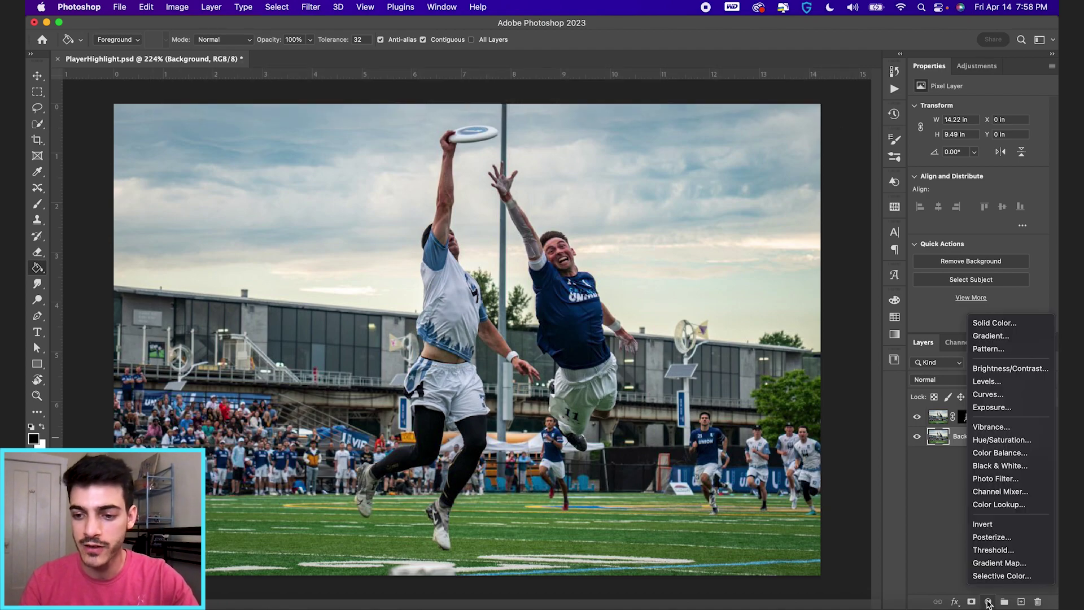
left_click(995, 564)
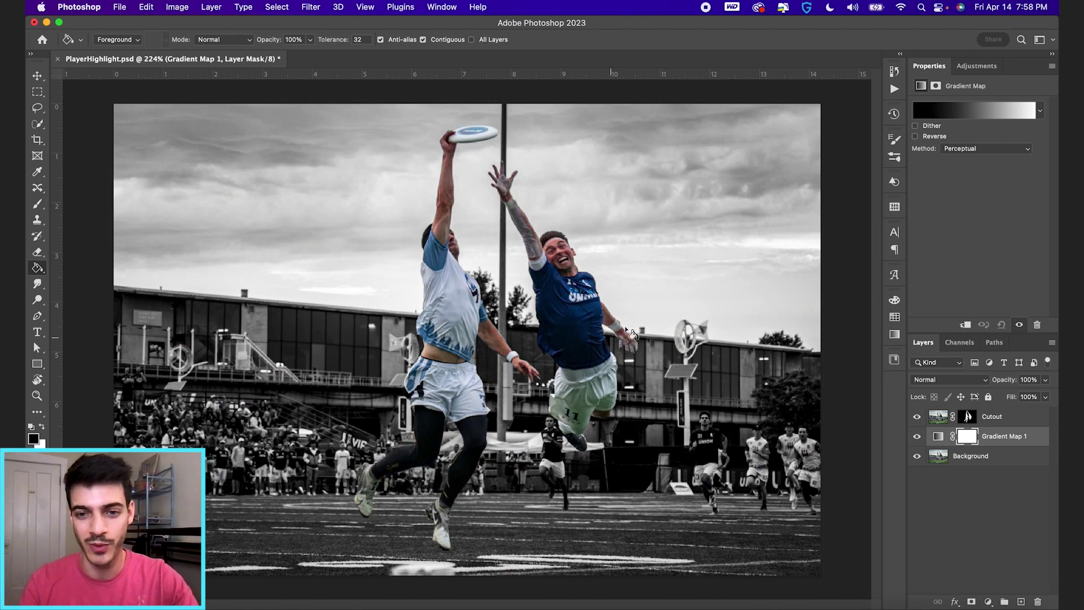
left_click(978, 112)
left_click_drag(270, 24, 200, 24)
left_click(42, 233)
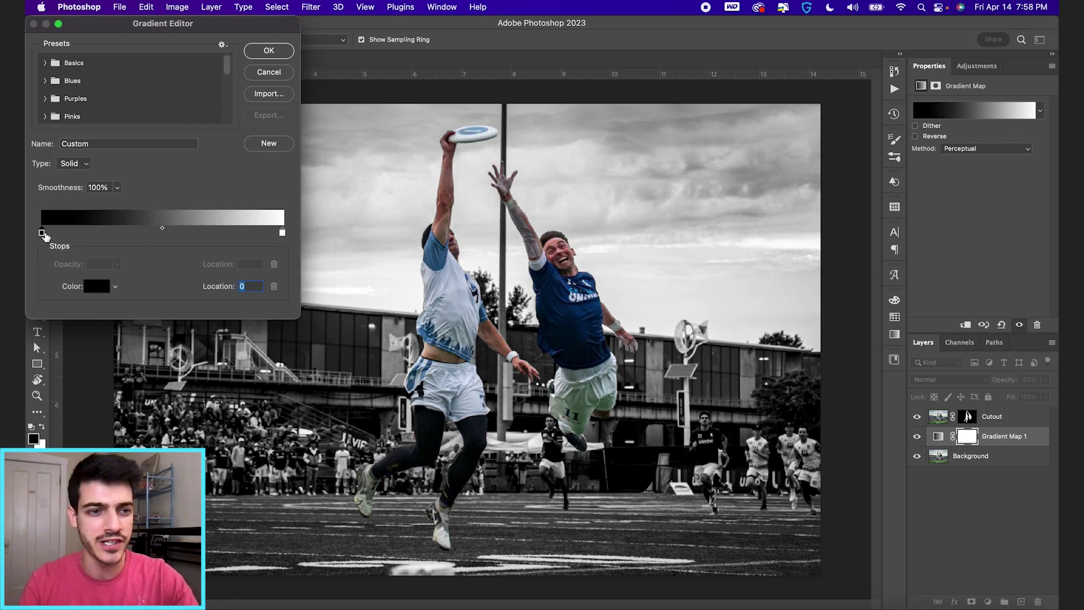
left_click_drag(41, 233, 86, 233)
left_click_drag(282, 234, 225, 233)
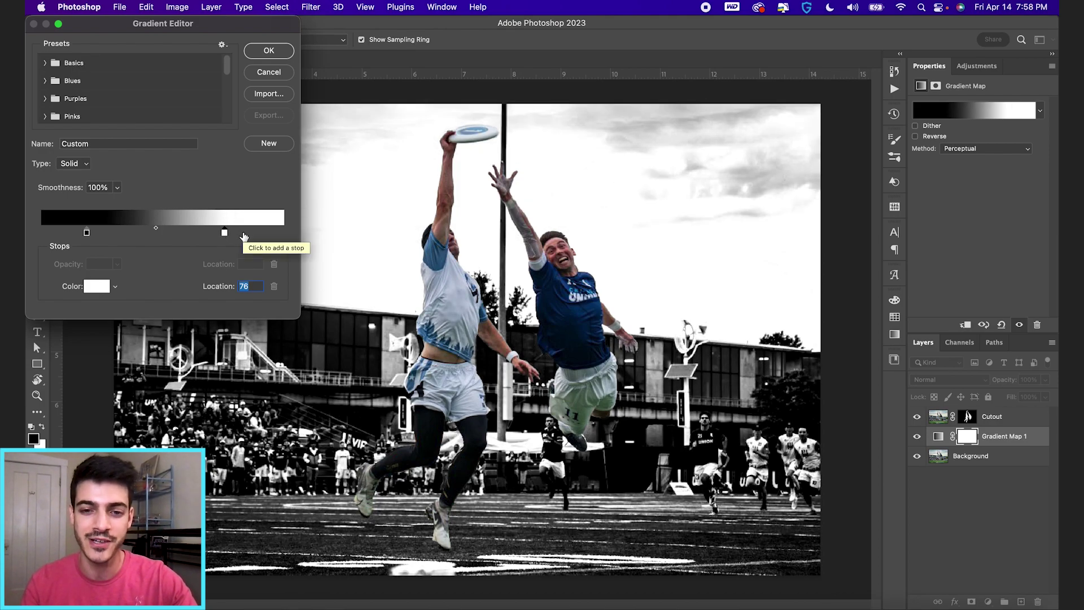
Return the gradient's black stop to location 0 and set its color to ff0000
left_click_drag(156, 228, 37, 236)
double_click(39, 234)
left_click(549, 249)
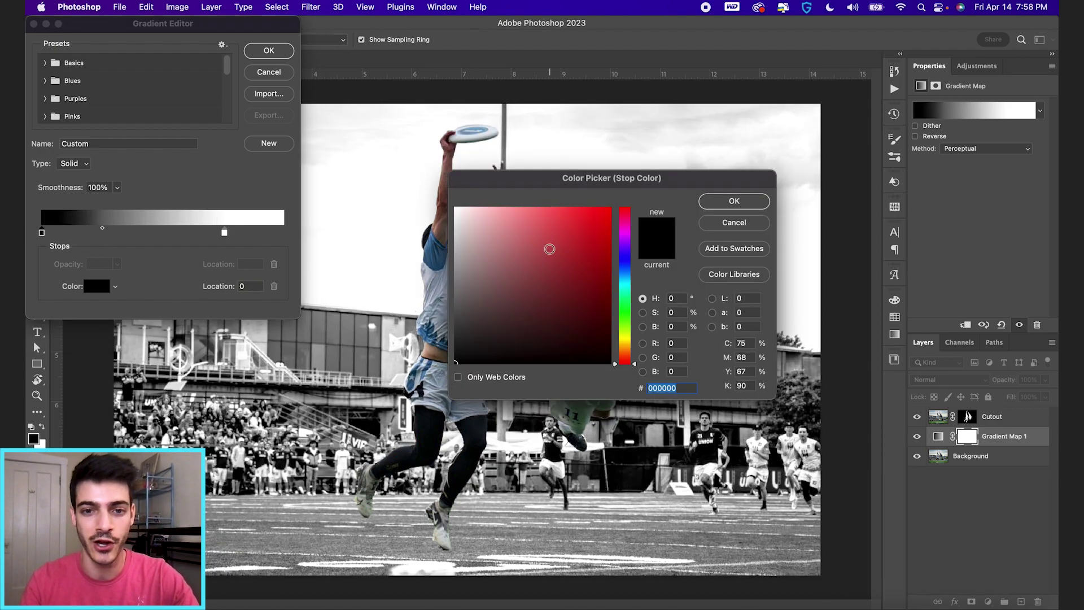
left_click(564, 244)
type("ff0000")
key("Return")
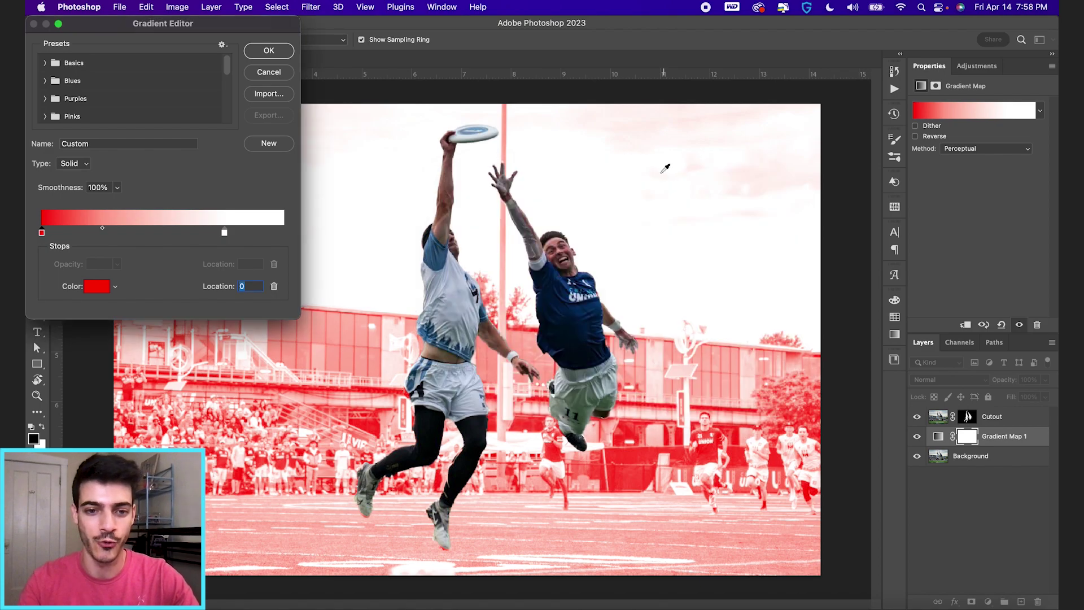
Move the gradient's white stop to location 100, try a jersey color for the red stop, and discard the gradient edits
left_click_drag(224, 233, 283, 233)
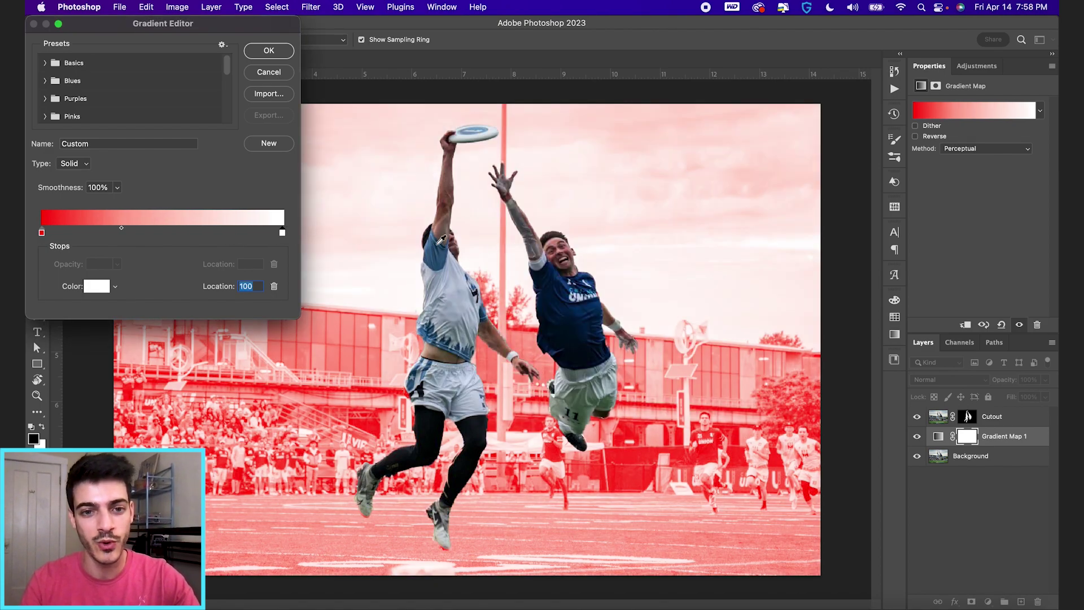
left_click(42, 233)
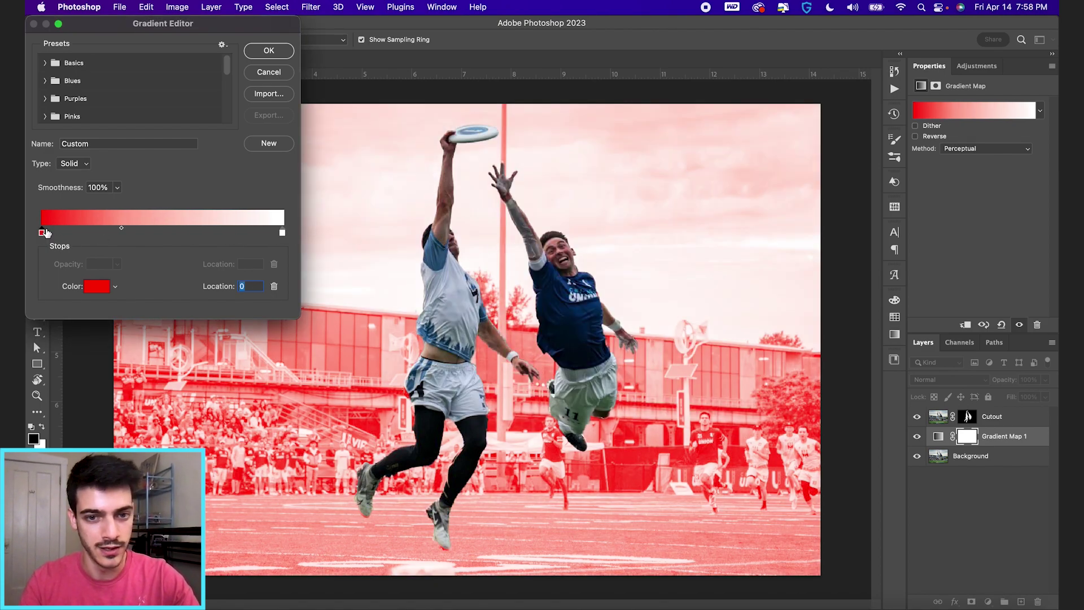
left_click(443, 253)
left_click(267, 76)
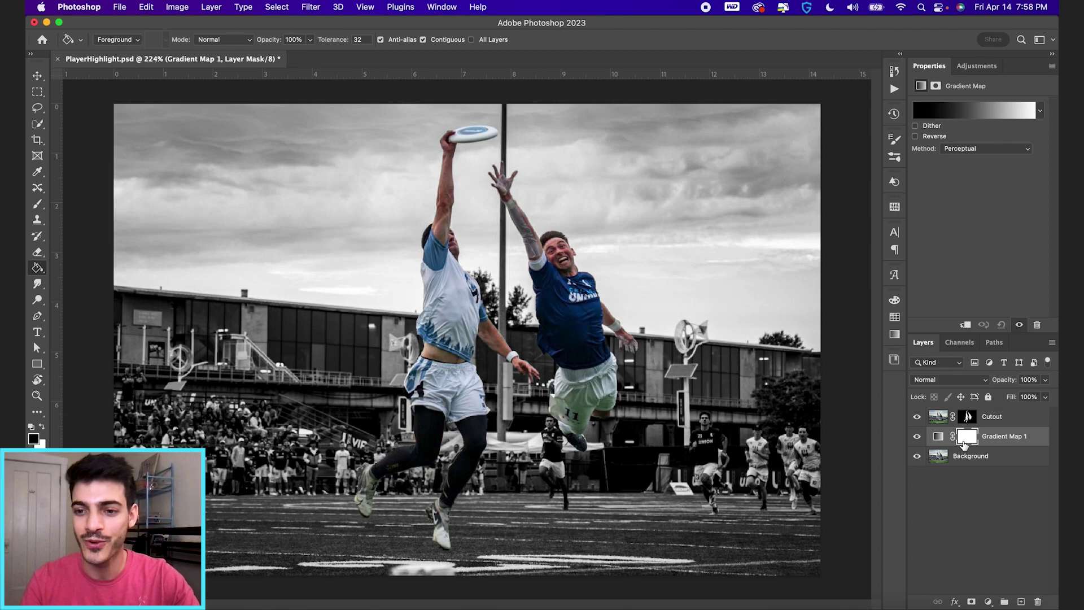
Recolor the Gradient Map's black stop with a dark blue sampled from a player's jersey, keeping white at the other end
left_click(939, 438)
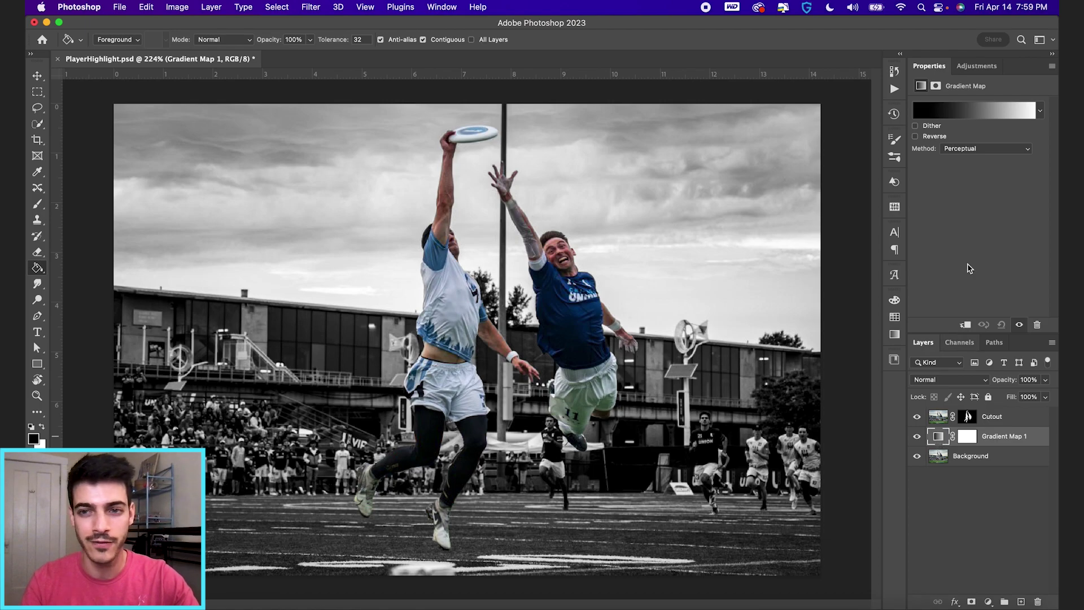
left_click(962, 114)
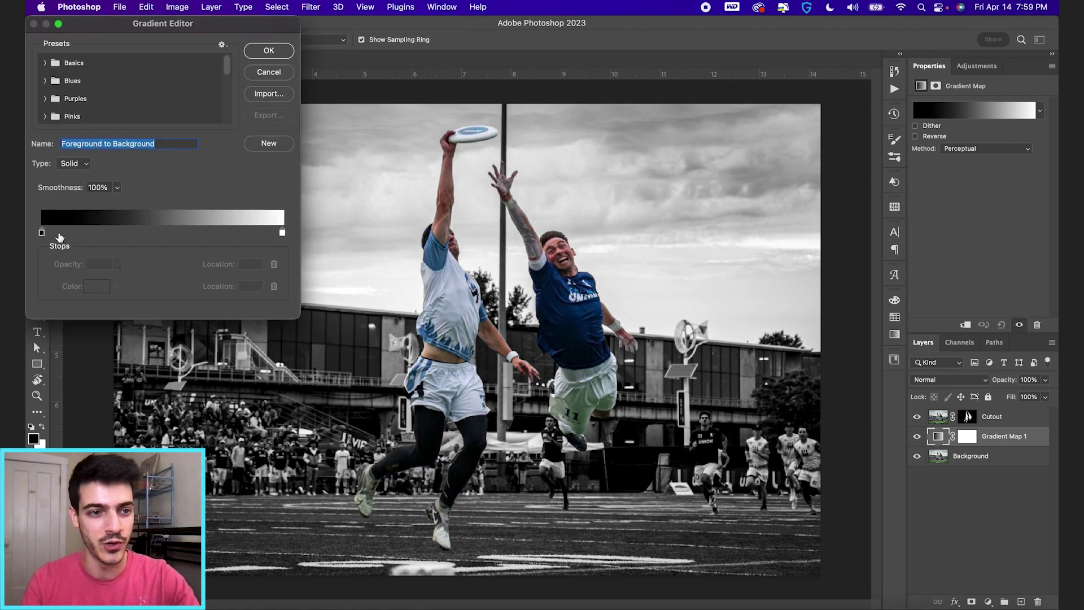
left_click(42, 233)
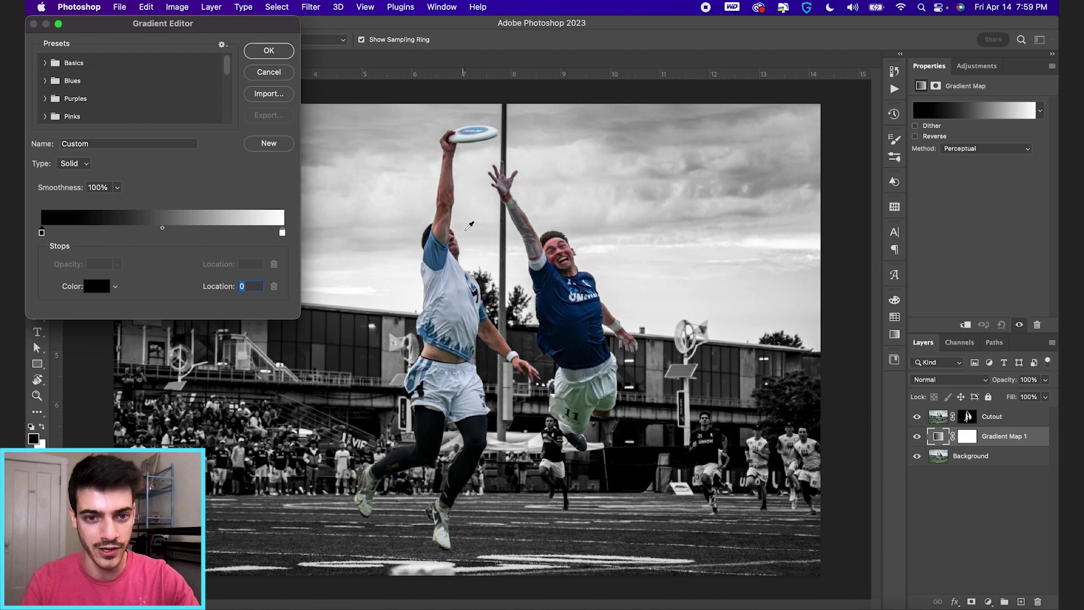
left_click(438, 249)
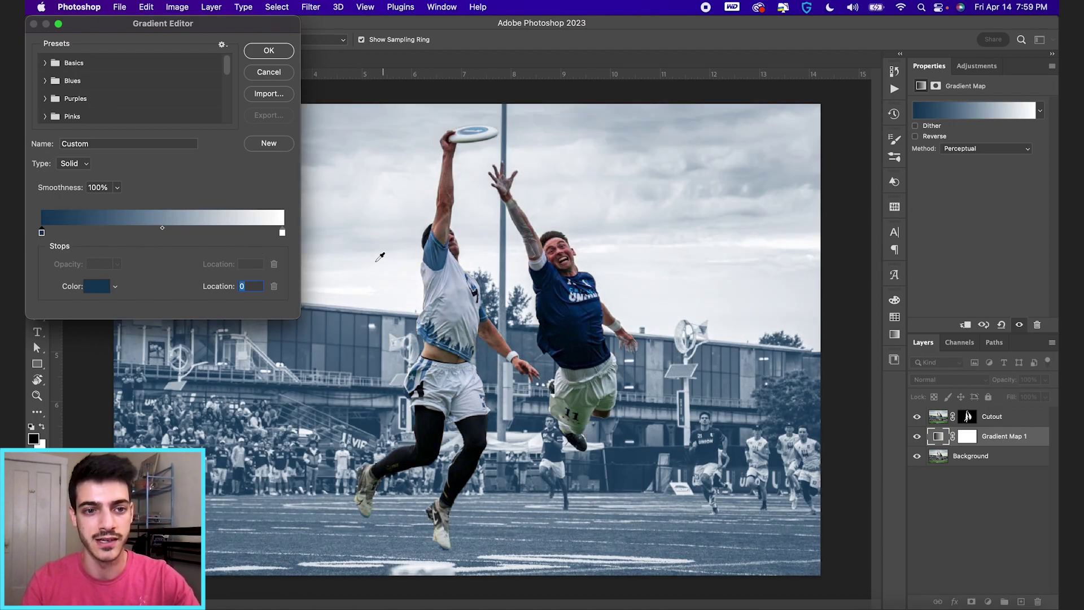
left_click(283, 233)
left_click(269, 51)
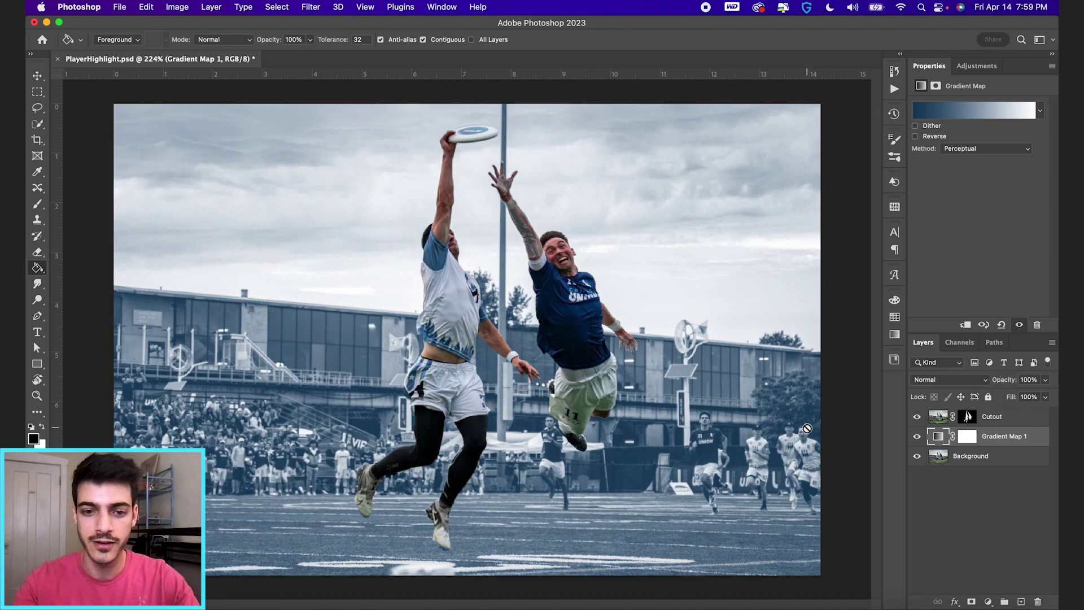
Delete the Gradient Map adjustment layer
key("Delete")
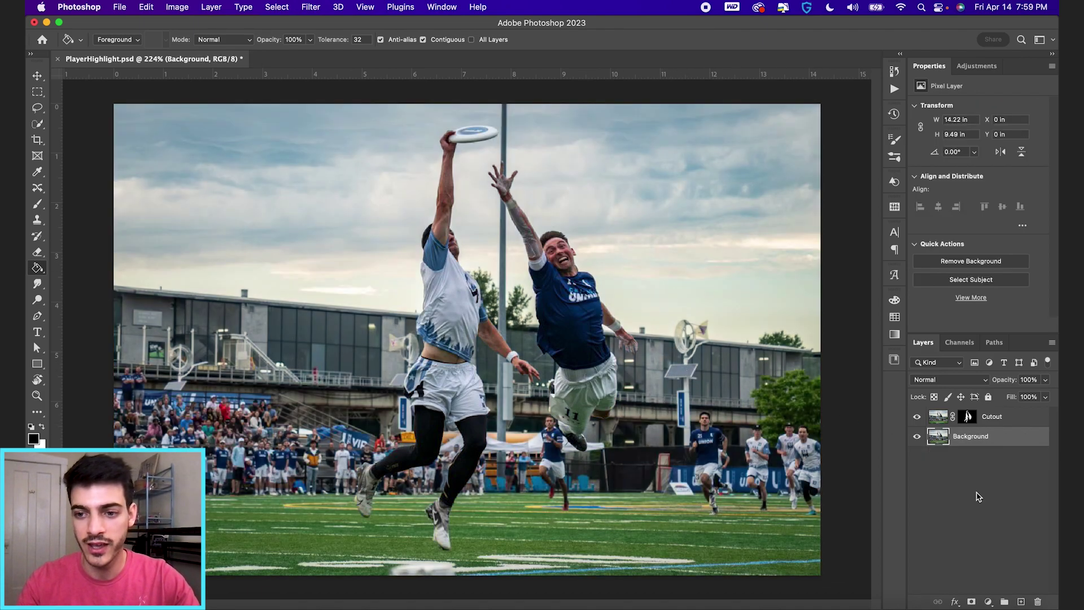
Add a Hue/Saturation adjustment layer above the Background layer with saturation -59 and lightness +5
left_click(988, 602)
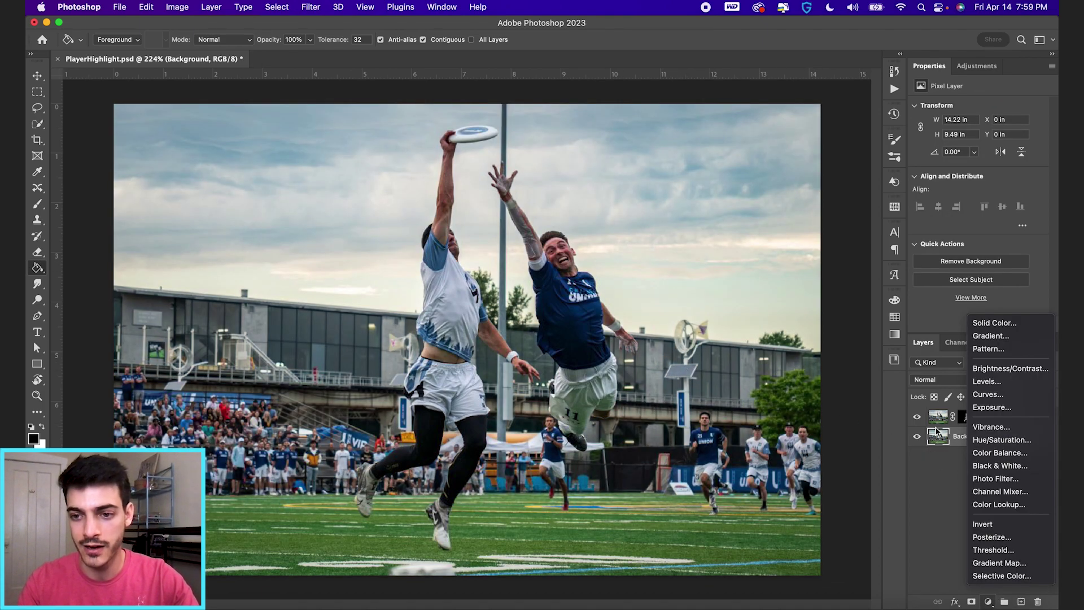
left_click(988, 440)
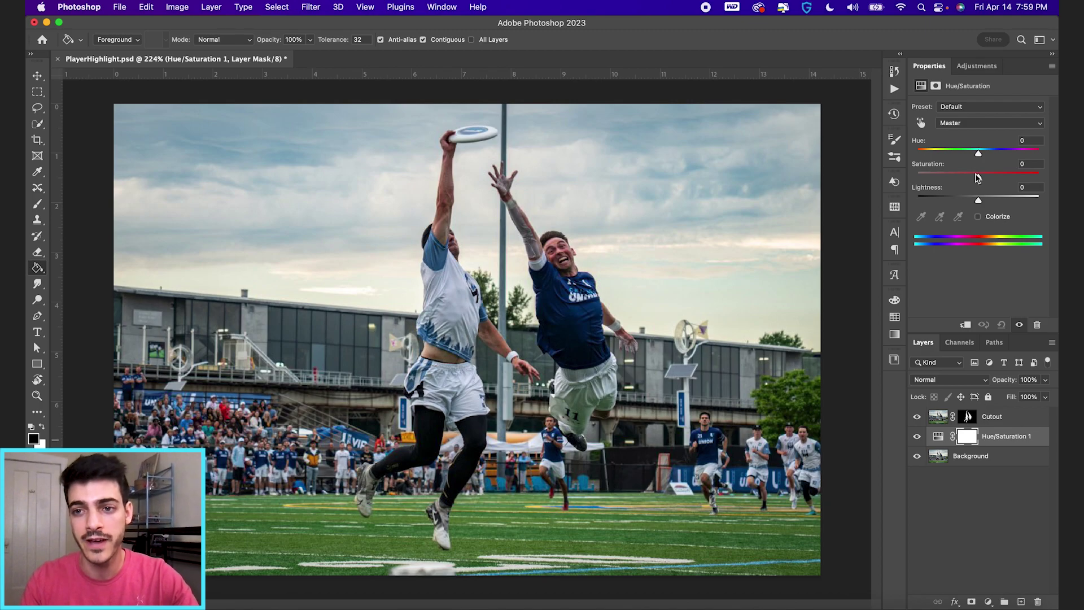
left_click_drag(979, 180, 943, 179)
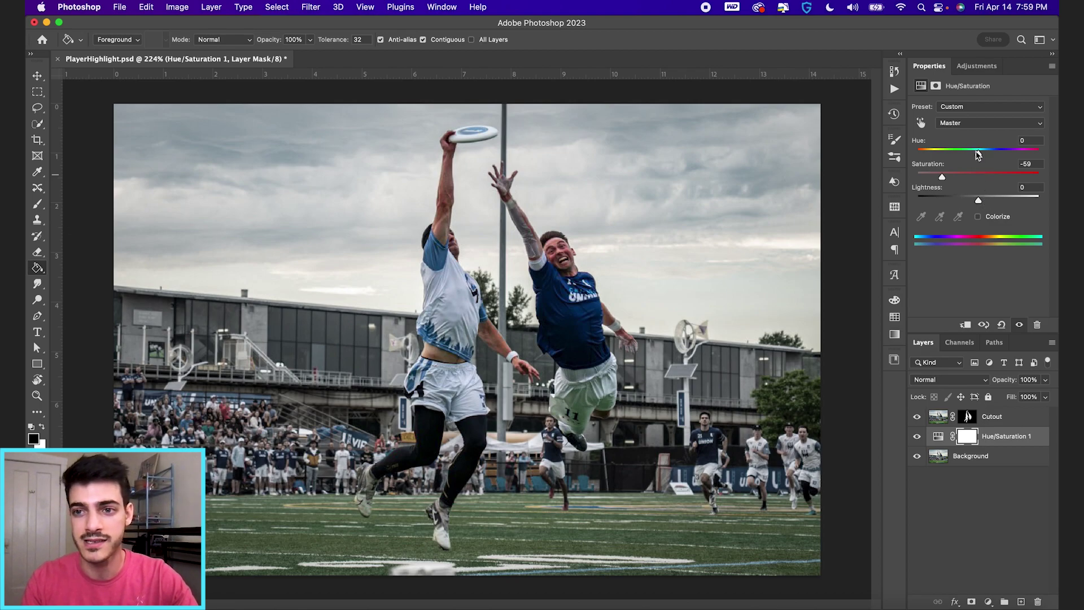
mouse_move(980, 205)
left_mouse_down()
mouse_move(969, 204)
mouse_move(981, 203)
left_mouse_up()
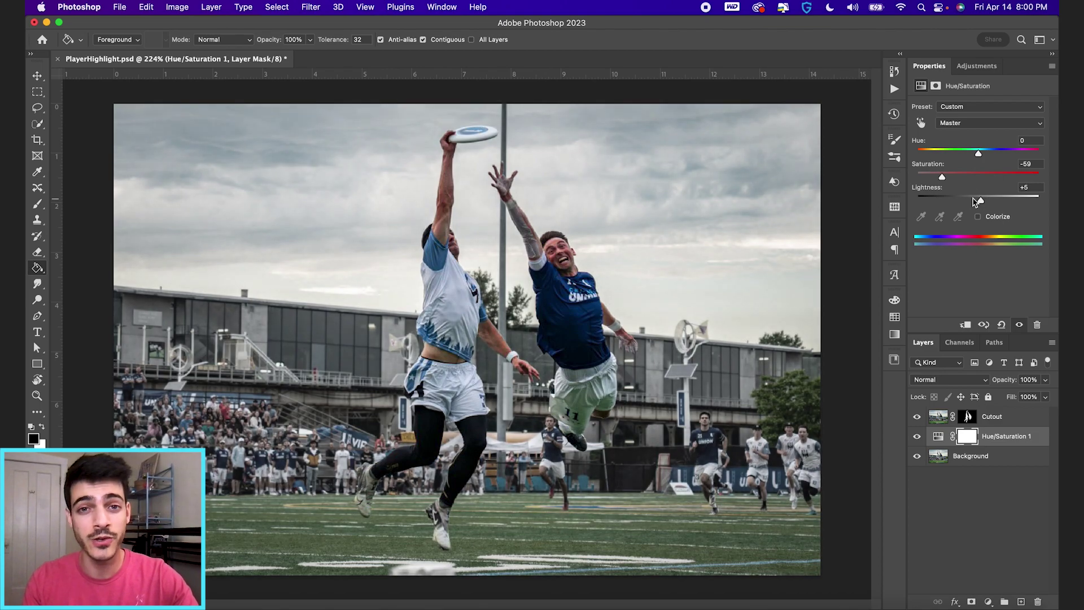
Try colorizing the background through the Hue/Saturation adjustment with hue 199, and switch Colorize back off
left_click(995, 221)
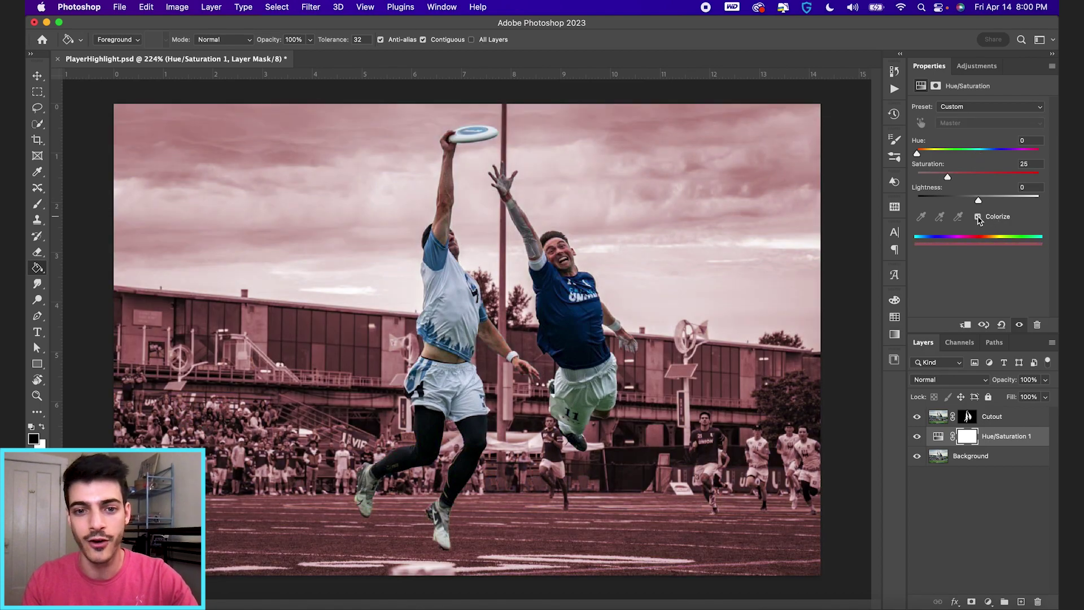
left_click_drag(917, 153, 986, 151)
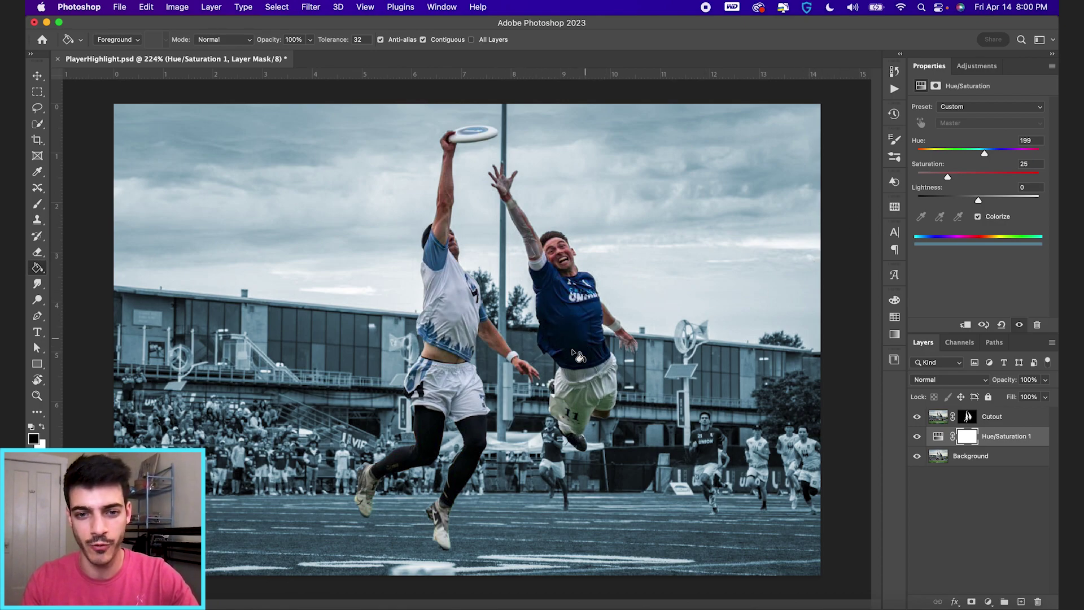
left_click(979, 218)
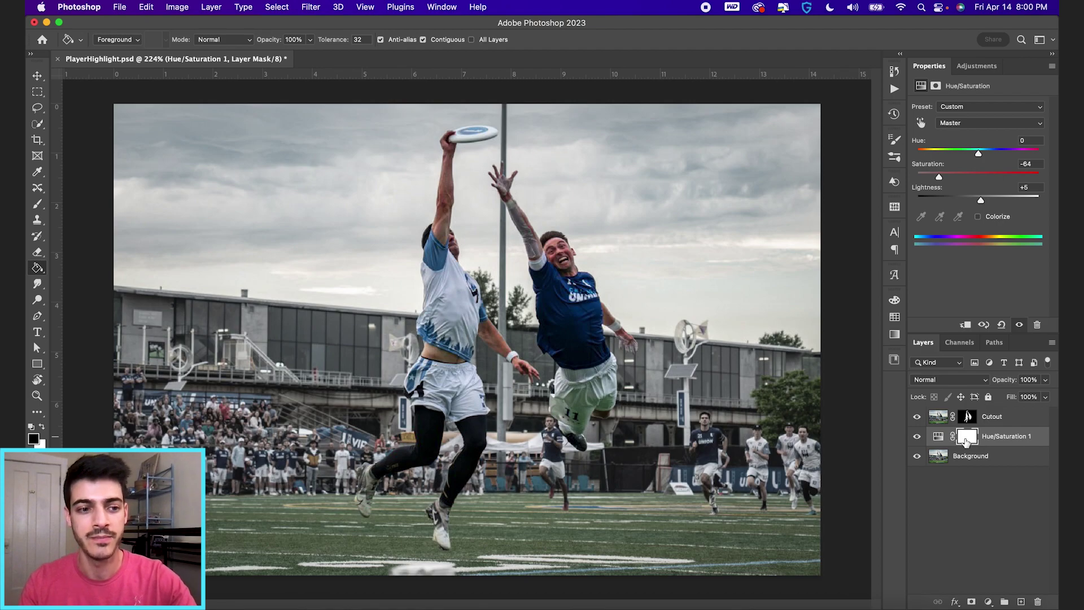
Paint one soft black brush dab, 800 px in size, on the Hue/Saturation layer's mask, centered over the two players
key("b")
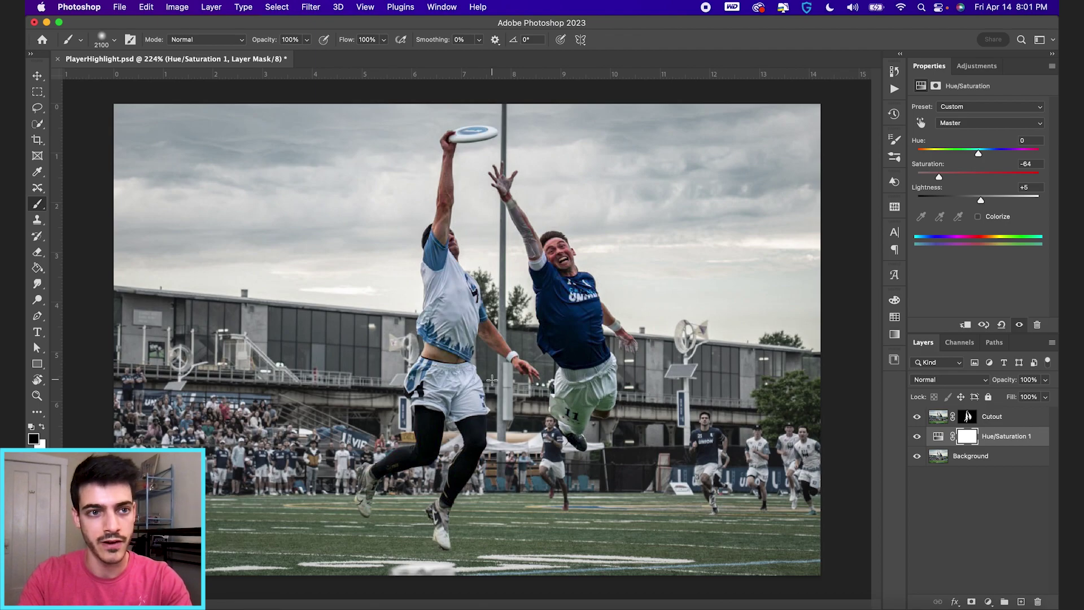
key("bracketleft")
key("bracketleft")
key("bracketleft")
key("bracketleft")
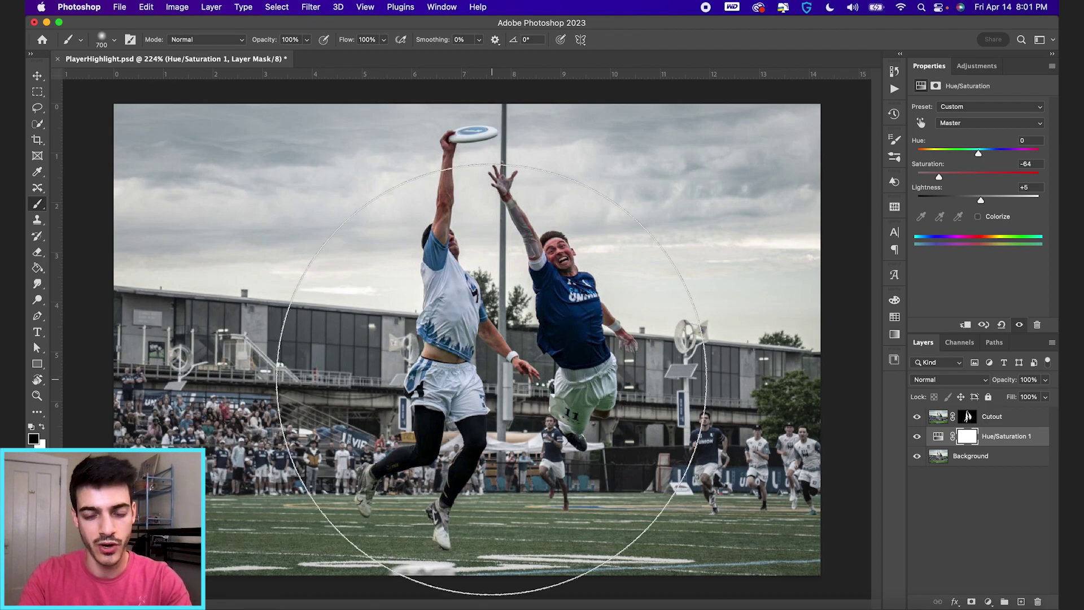
key("bracketright")
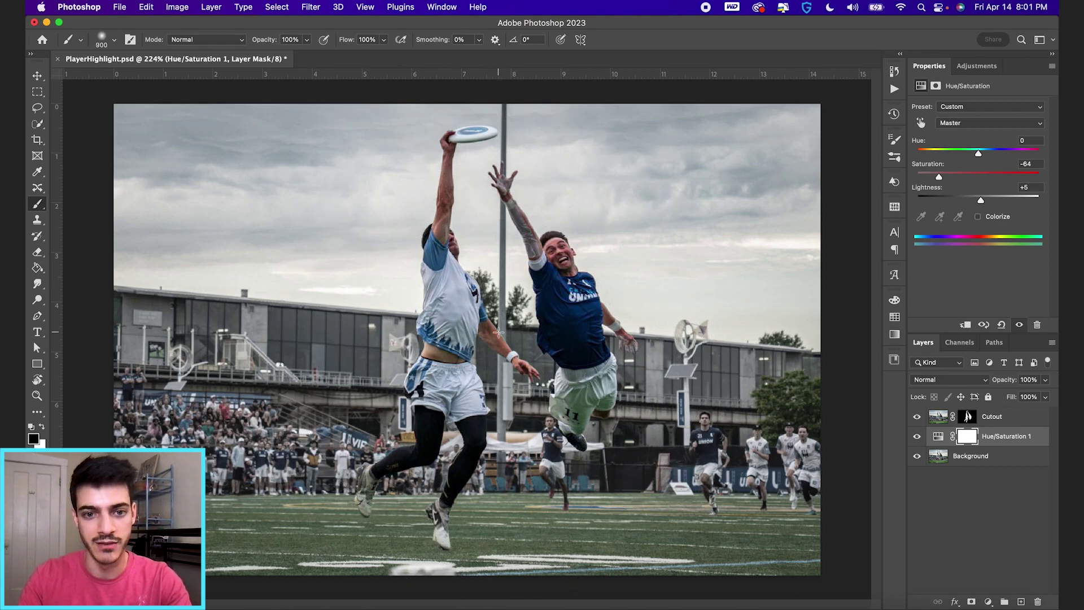
key("bracketleft")
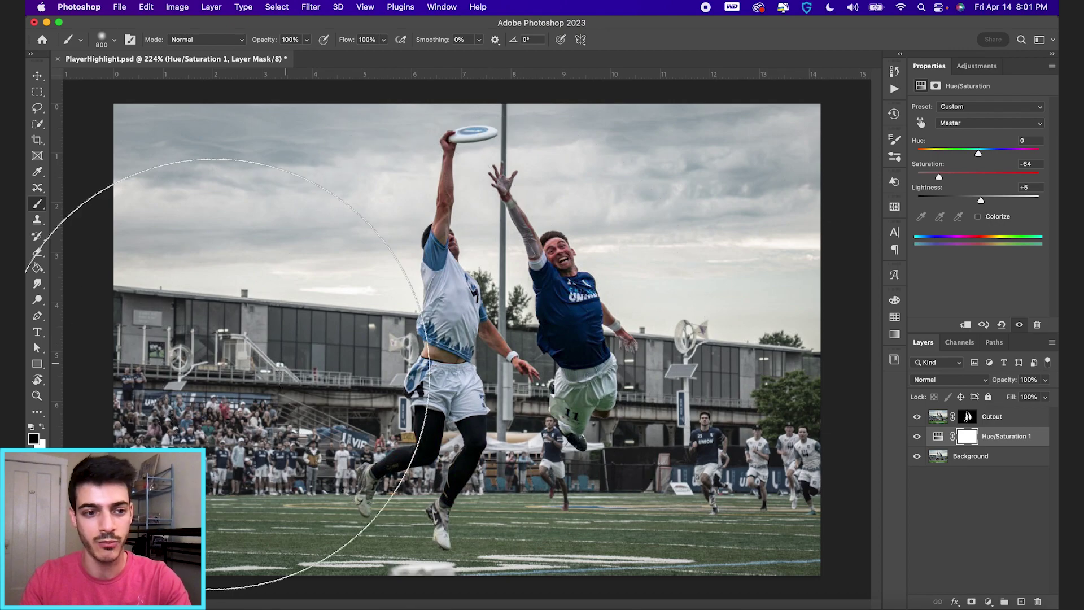
left_click(114, 40)
left_click(115, 41)
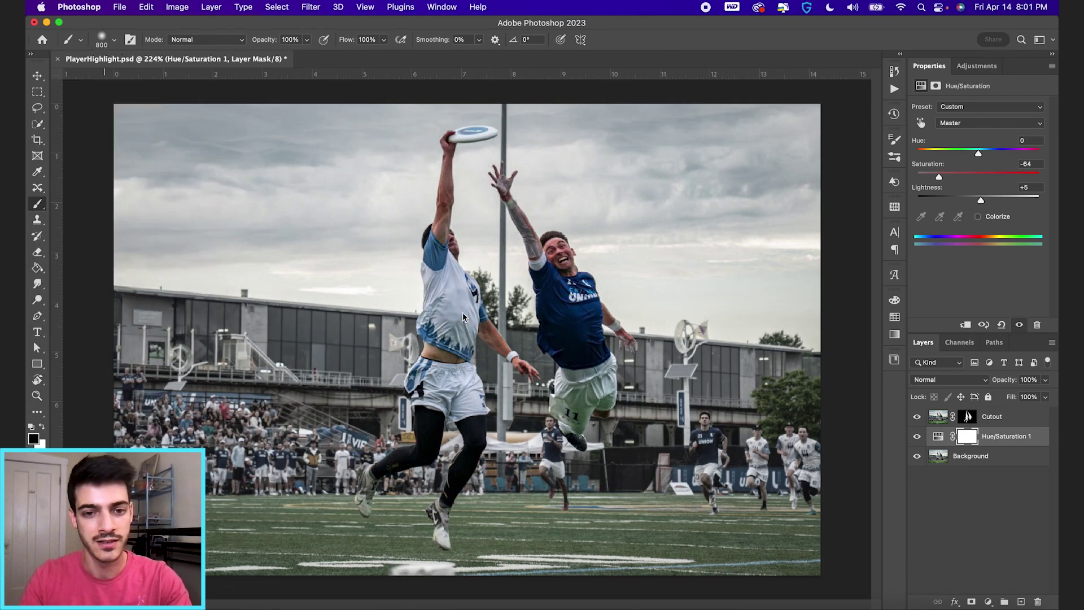
left_click(484, 339)
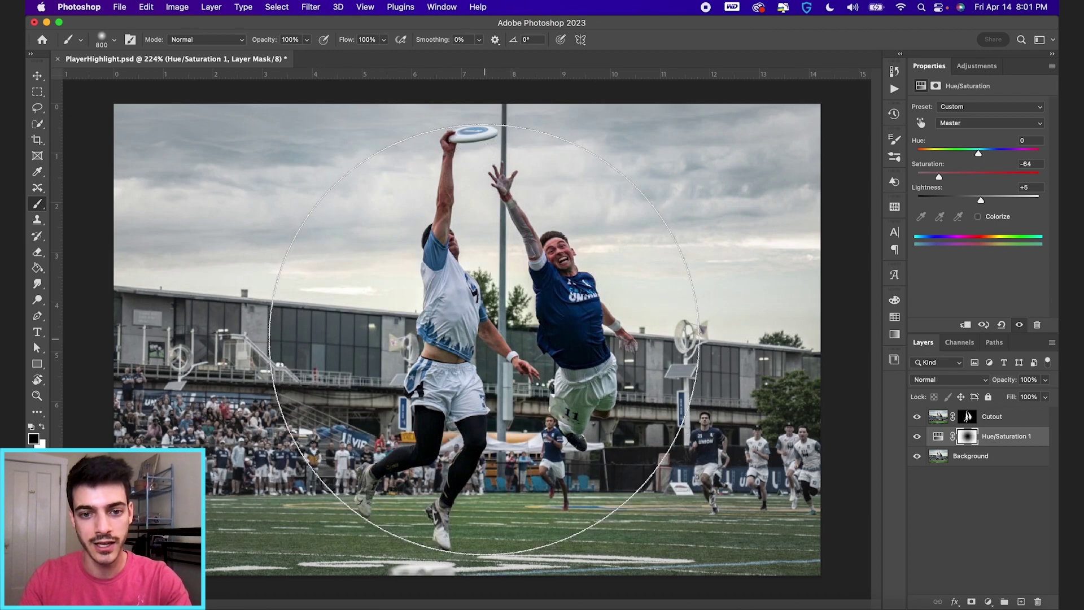
key("v")
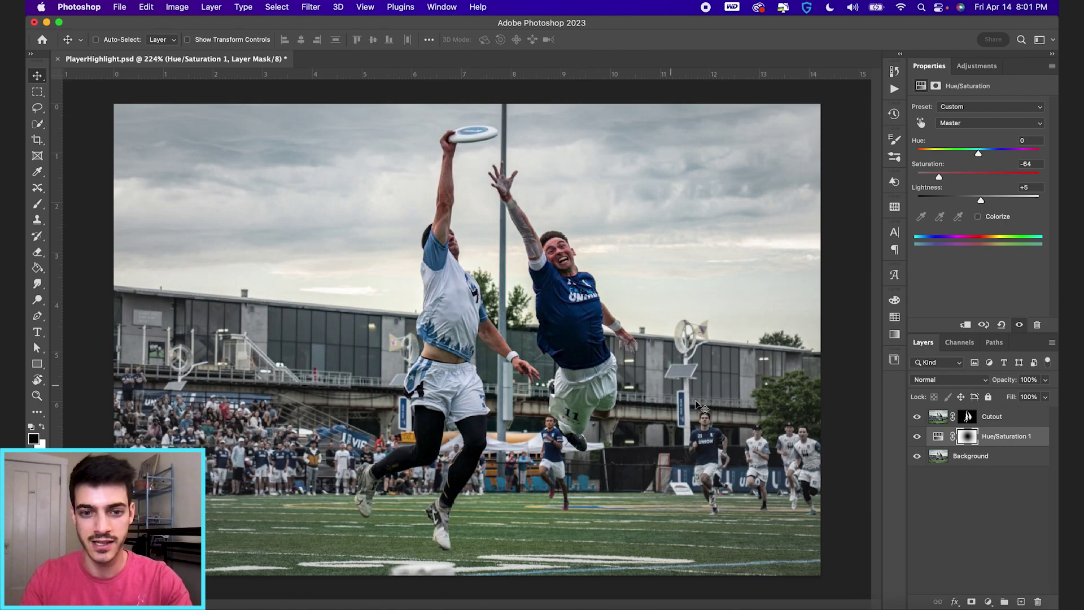
Set the Hue/Saturation adjustment's saturation to -70 and lower the layer's opacity to 63%
left_click(938, 437)
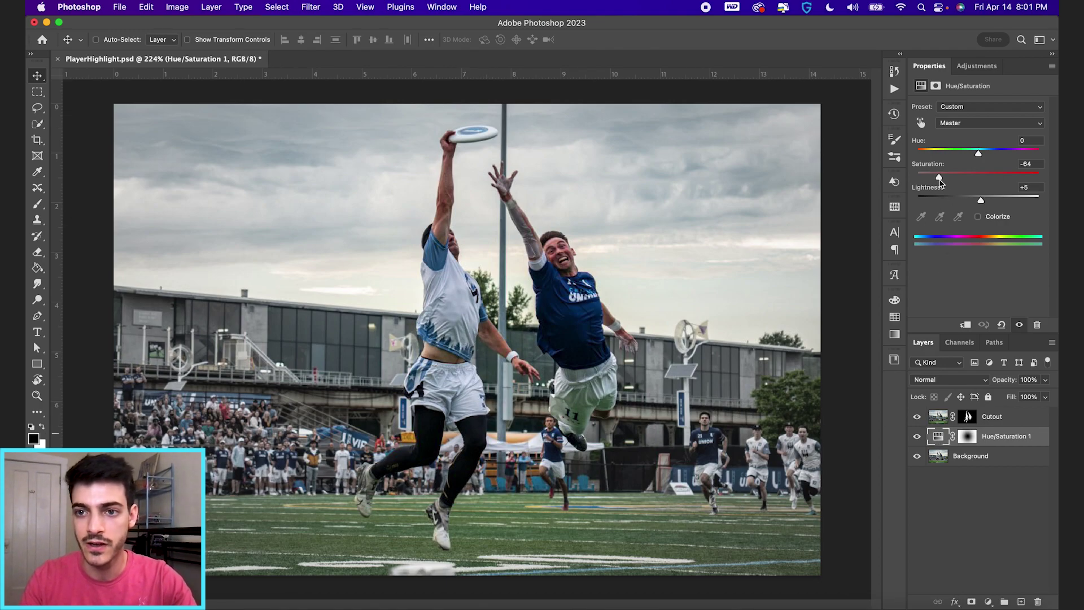
left_click_drag(939, 179, 910, 180)
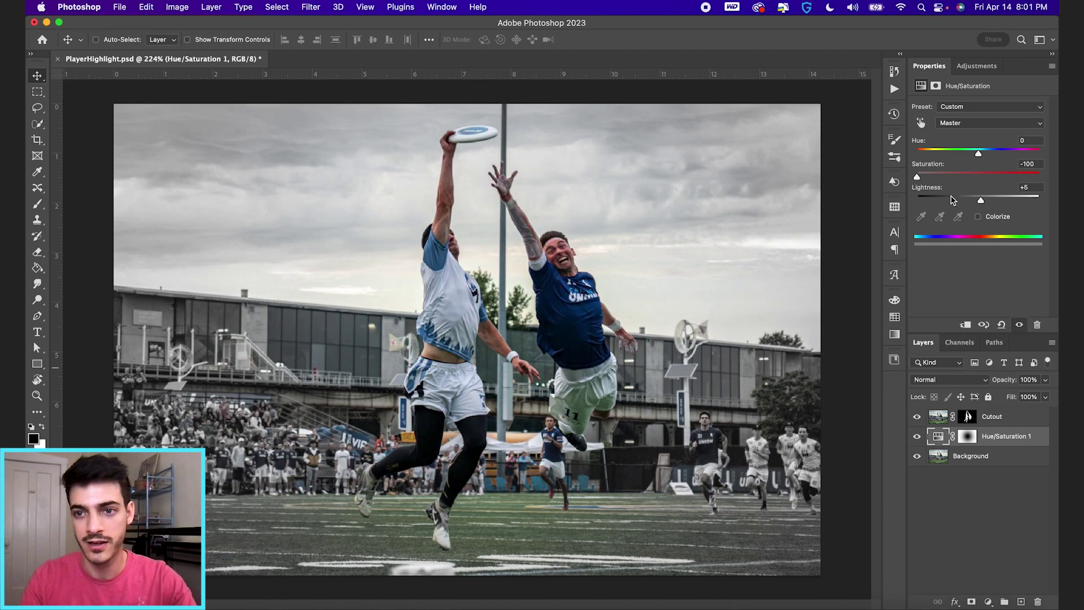
left_click_drag(919, 178, 935, 179)
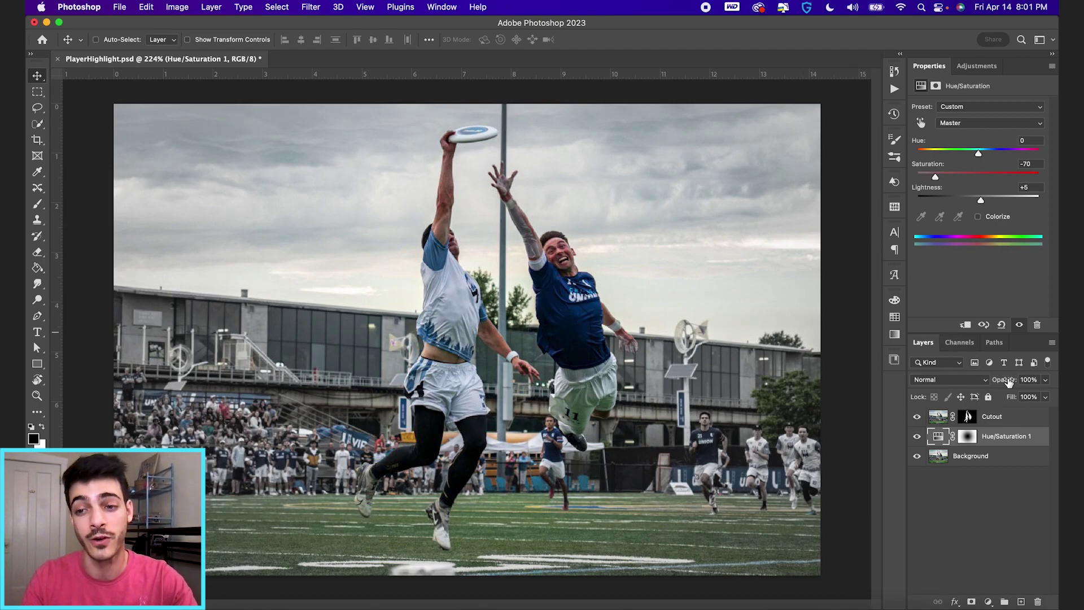
mouse_move(1009, 382)
left_mouse_down()
mouse_move(978, 383)
mouse_move(1012, 383)
left_mouse_up()
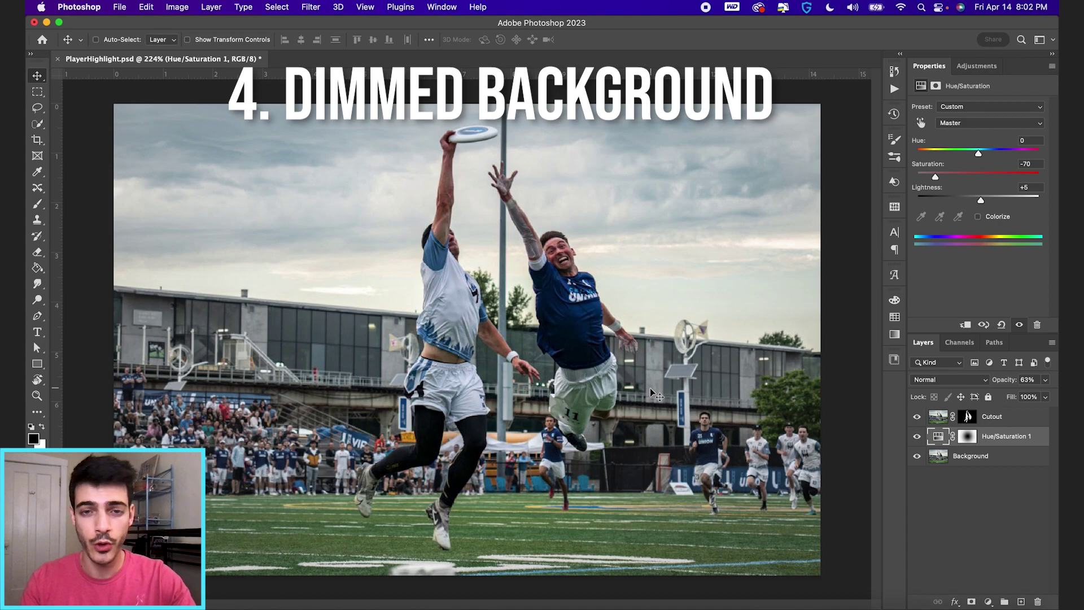
Hide the Hue/Saturation layer and dim the background with a new black-filled layer below Cutout at 40% opacity
left_click(918, 437)
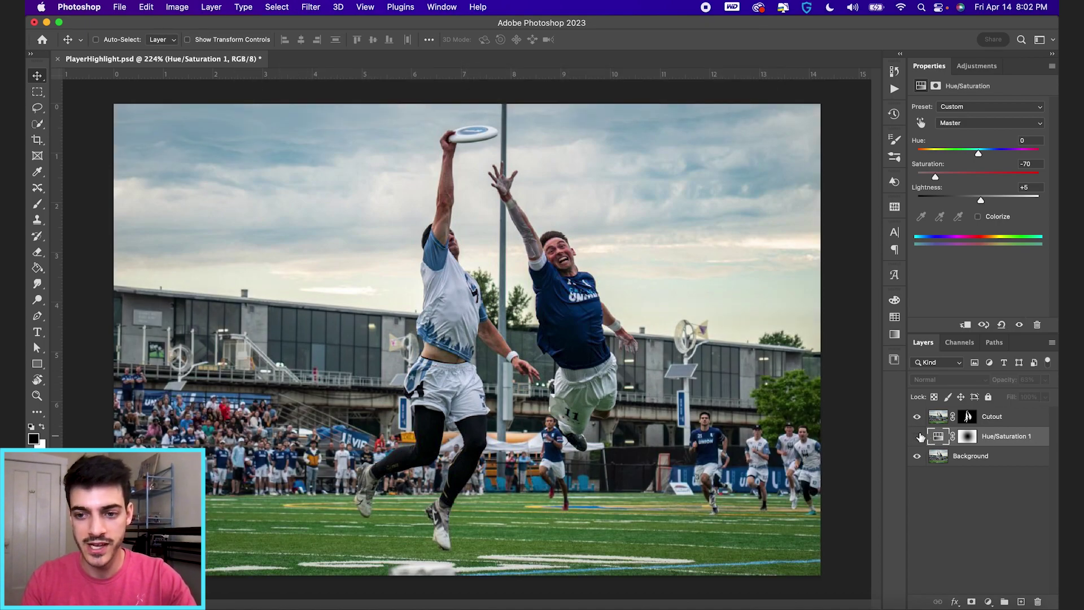
key("super+shift+alt+n")
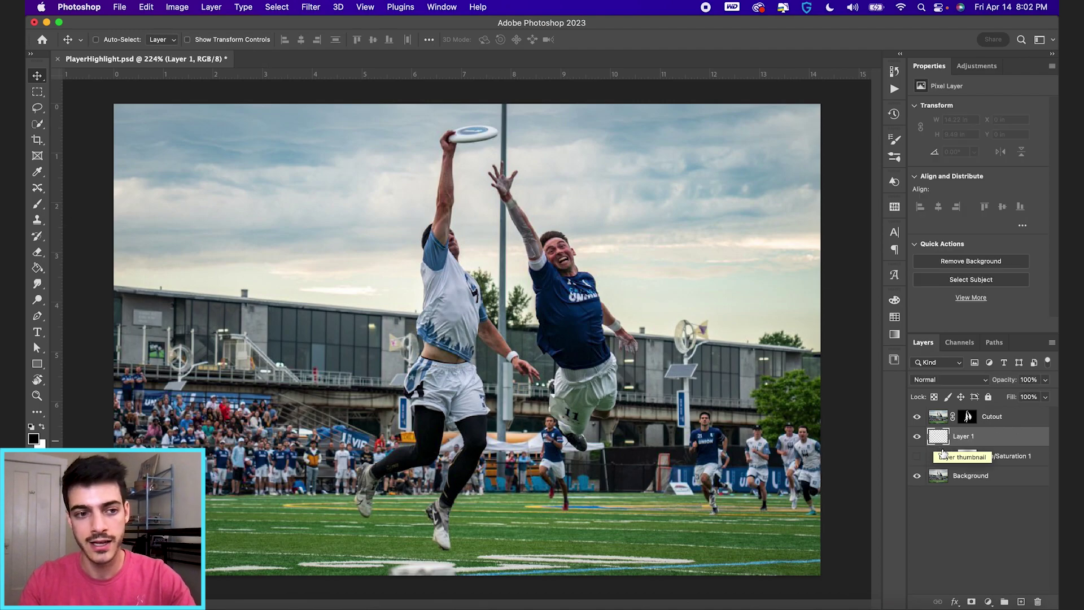
key("g")
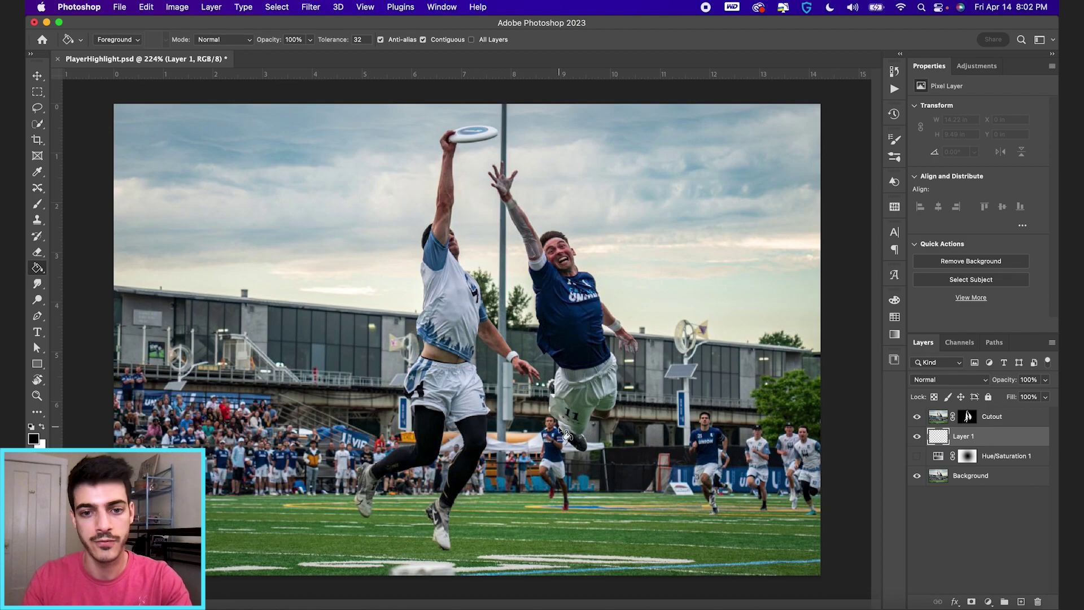
left_click(517, 337)
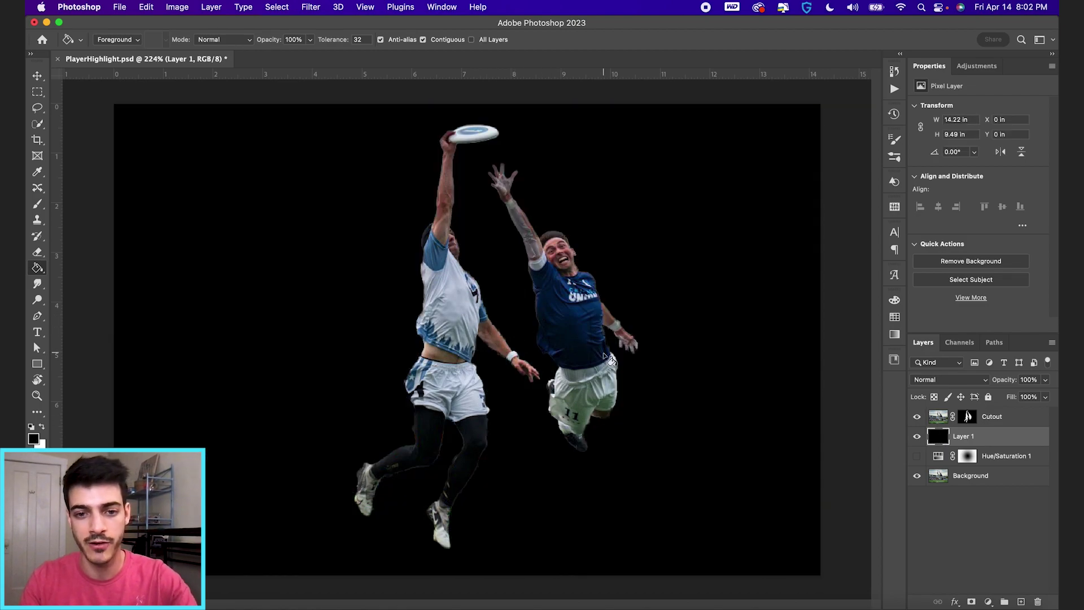
left_click_drag(1012, 384, 974, 386)
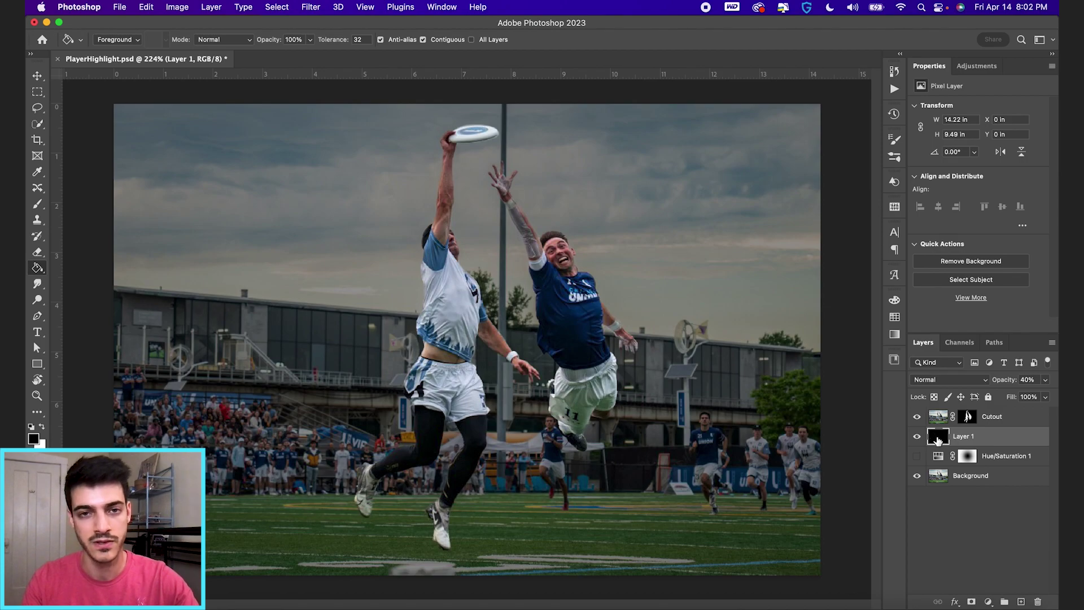
Copy the Hue/Saturation layer's mask onto the black layer and set the black layer's opacity to 55%
left_click_drag(967, 456, 941, 438)
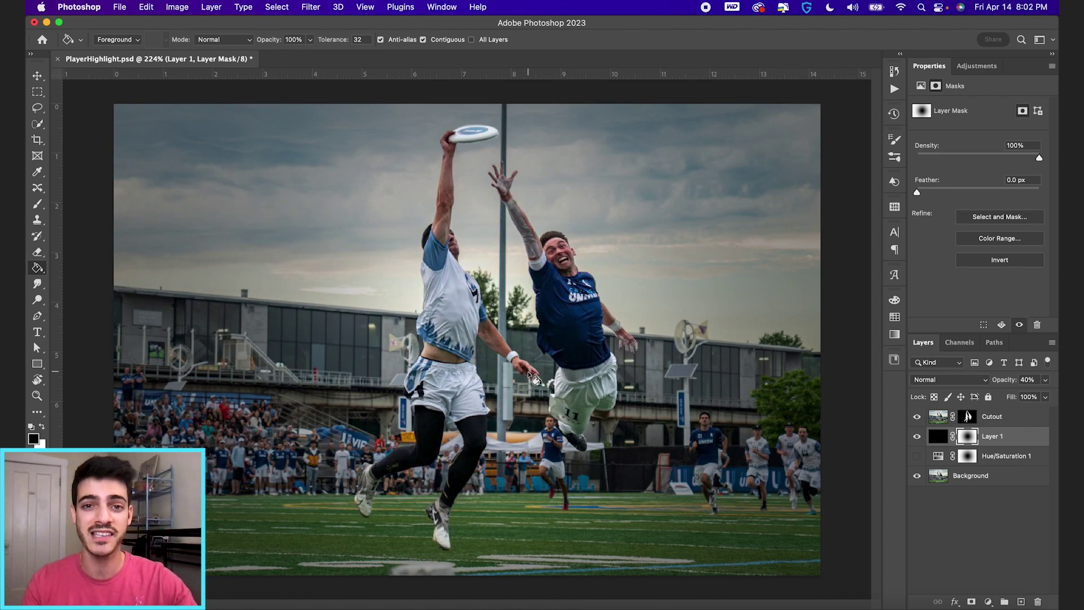
left_click(938, 438)
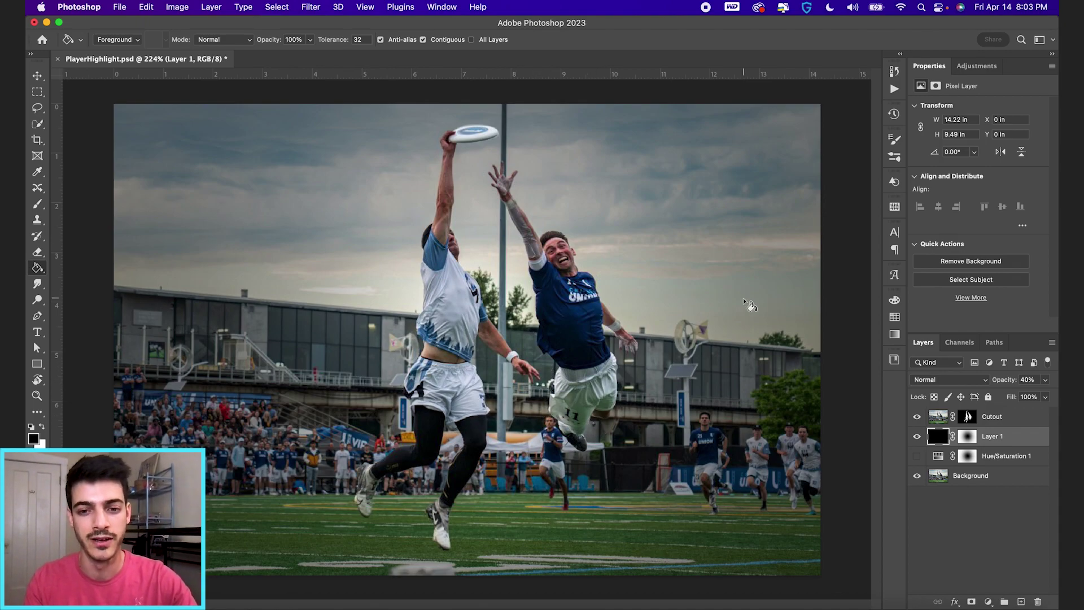
left_click_drag(1006, 382, 1014, 384)
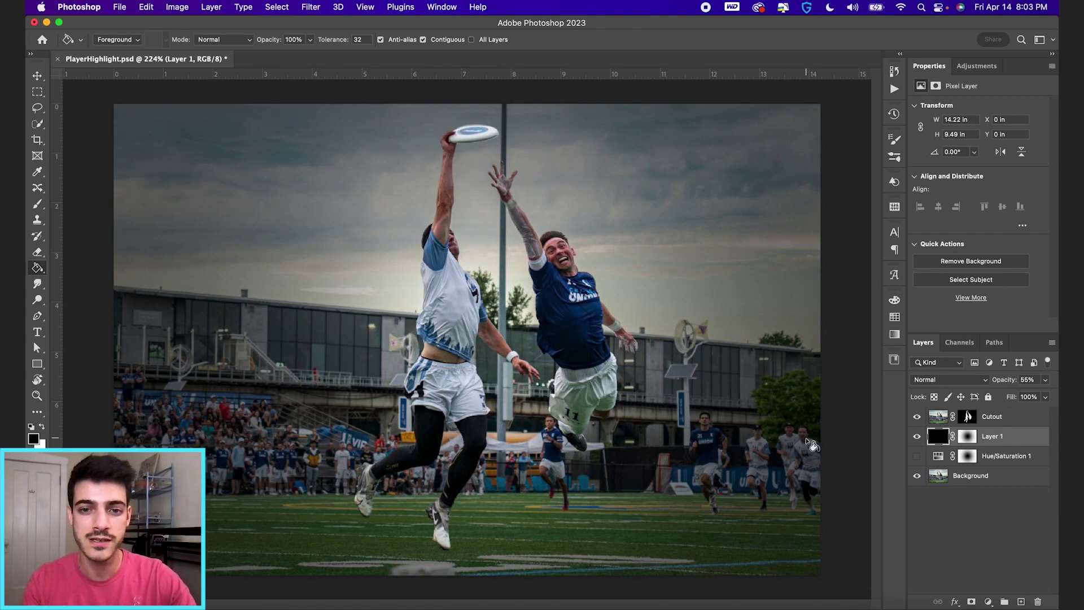
Replace the copied mask on the black layer with a new blank layer mask
key("shift+g")
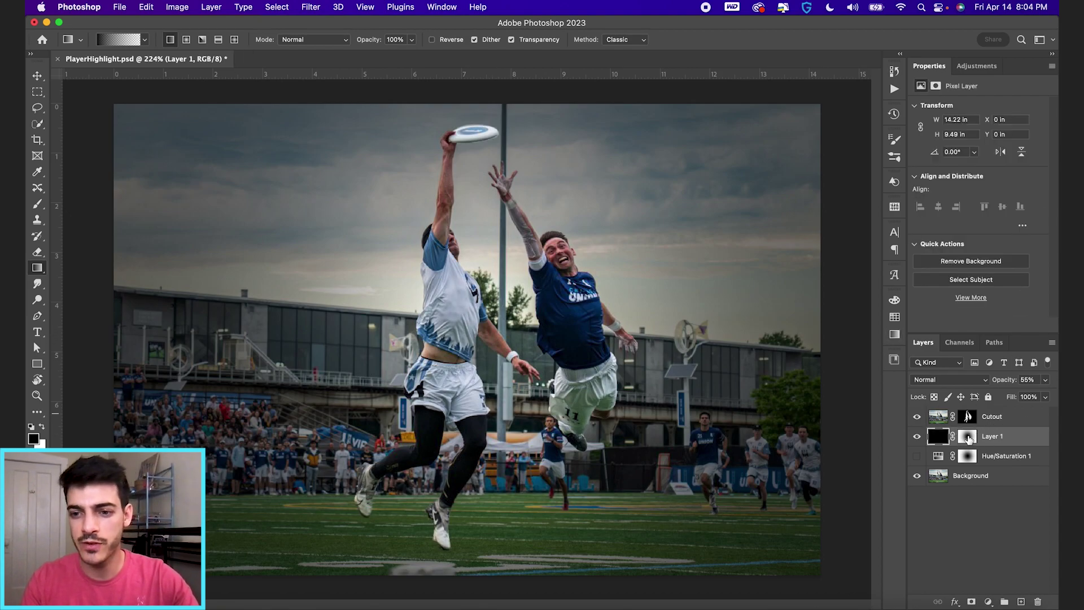
right_click(969, 438)
left_click(936, 462)
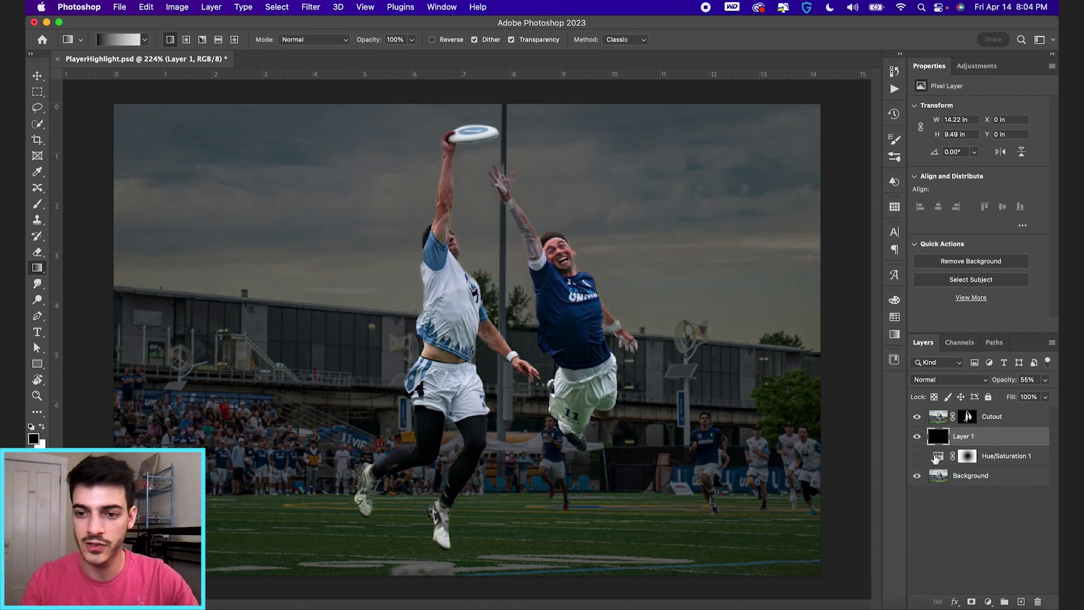
left_click(972, 601)
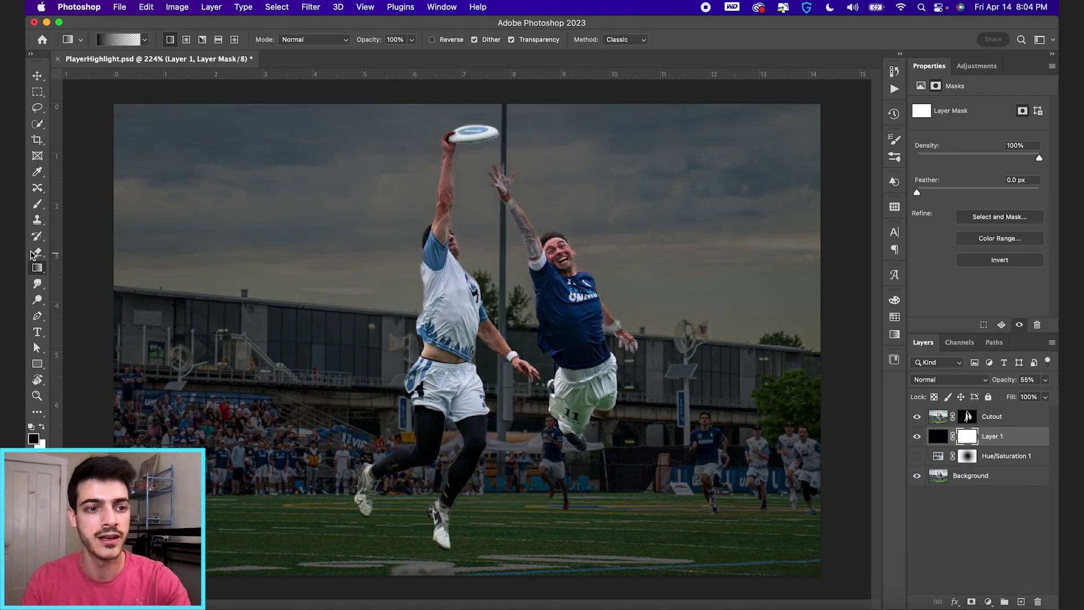
Draw a vertical black gradient on the mask from the photo's bottom edge to about mid-height, and set the layer's opacity to 68%
left_click(37, 269)
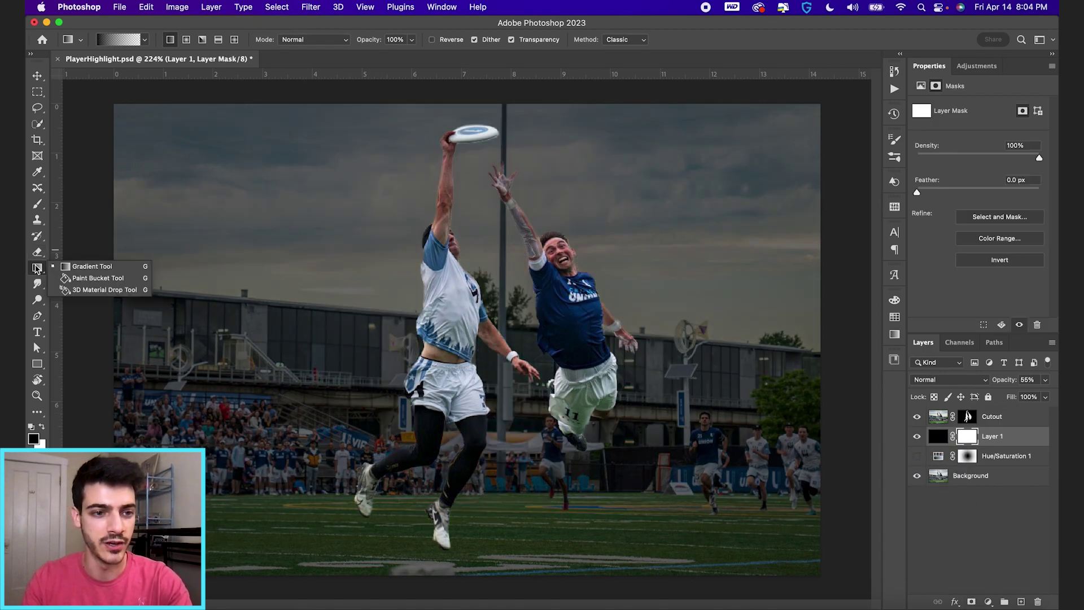
left_click(83, 268)
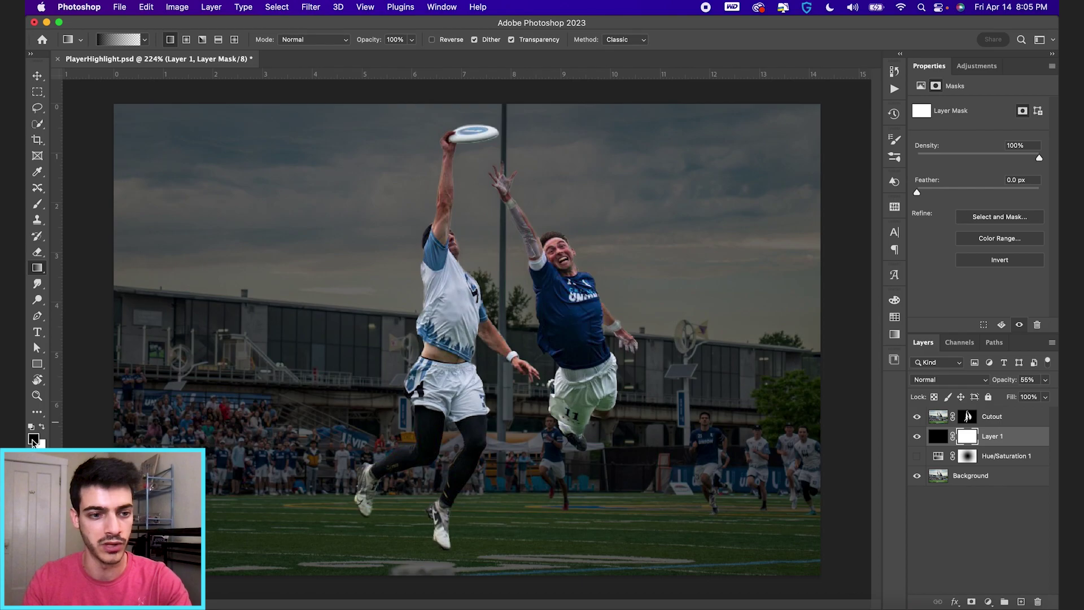
left_click_drag(507, 579, 515, 331)
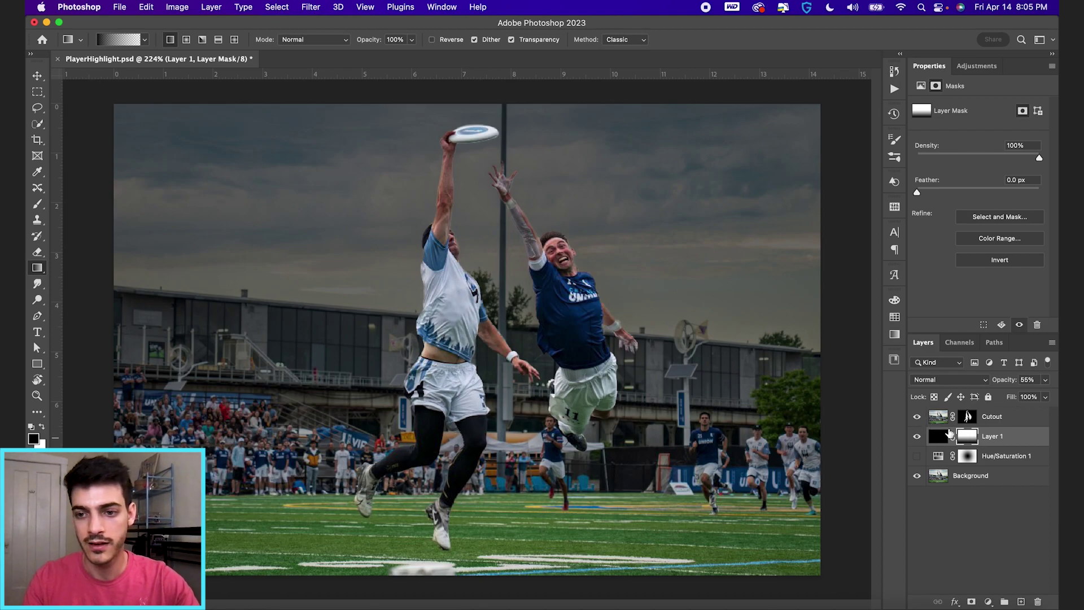
left_click(938, 437)
mouse_move(1002, 385)
left_mouse_down()
mouse_move(1014, 385)
mouse_move(1003, 391)
left_mouse_up()
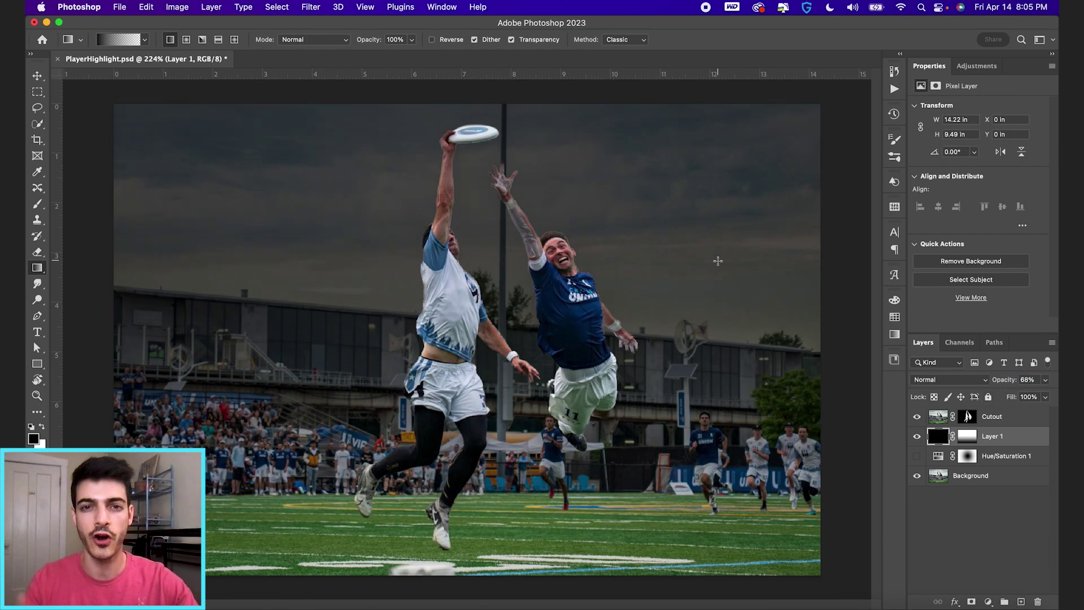
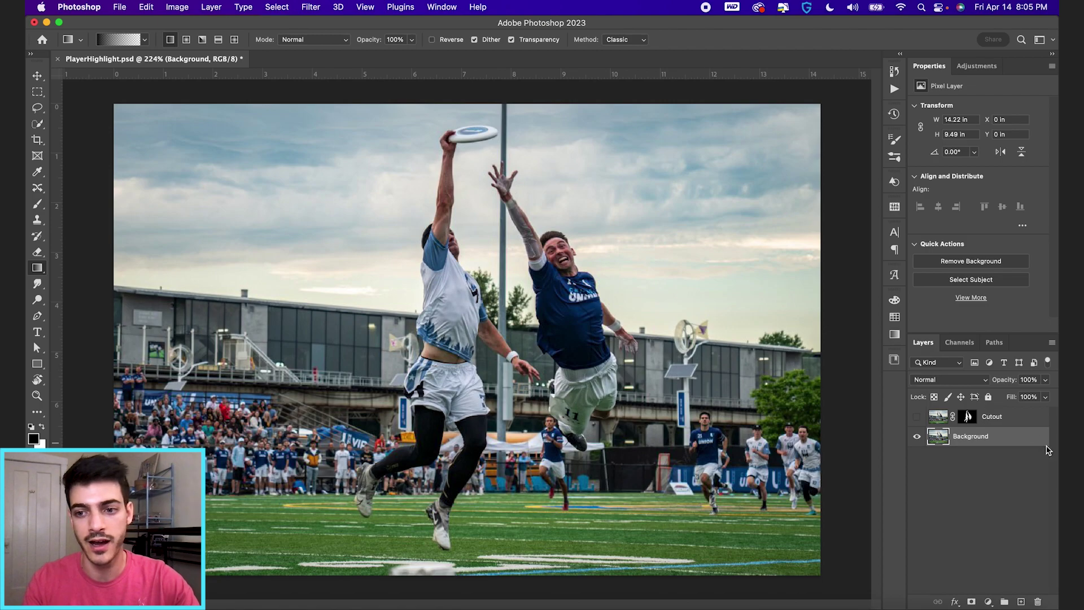
Load the Cutout layer's mask as a selection of the players and expand it outward
left_click(971, 418, "super")
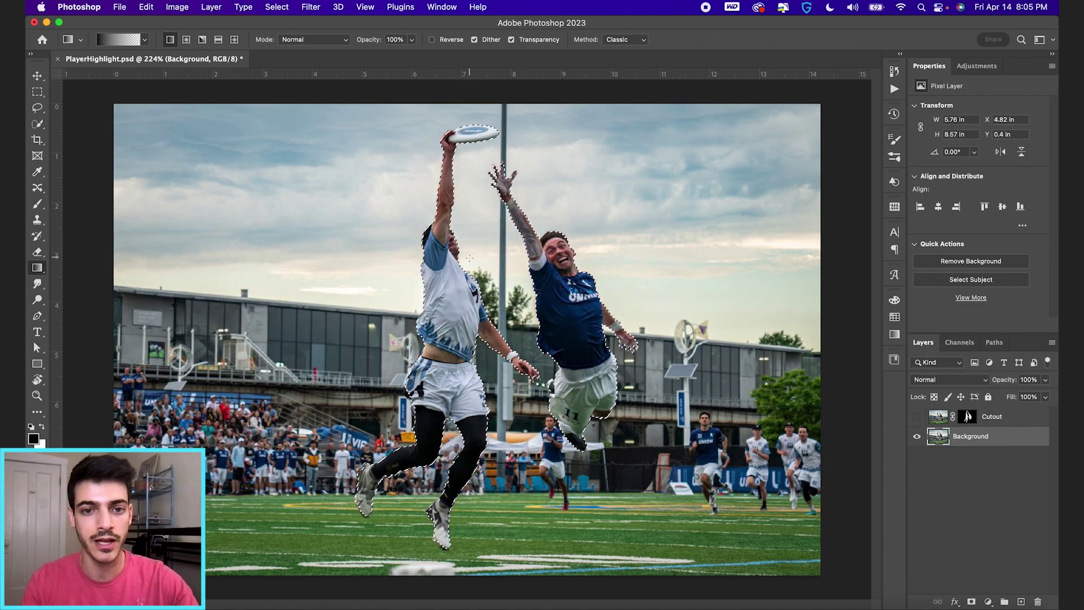
left_click(276, 7)
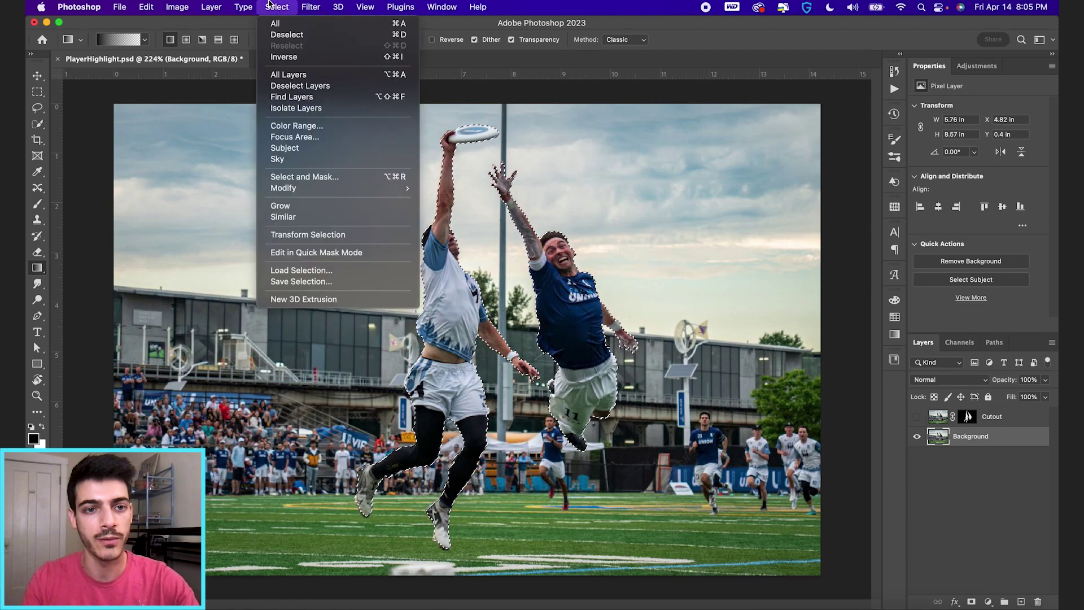
mouse_move(320, 190)
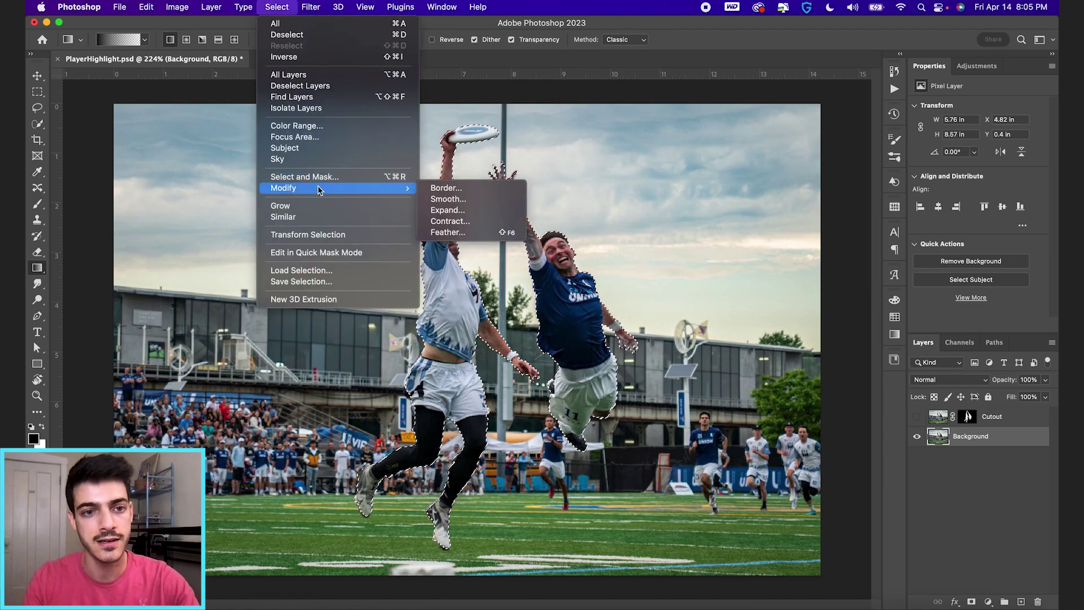
left_click(445, 211)
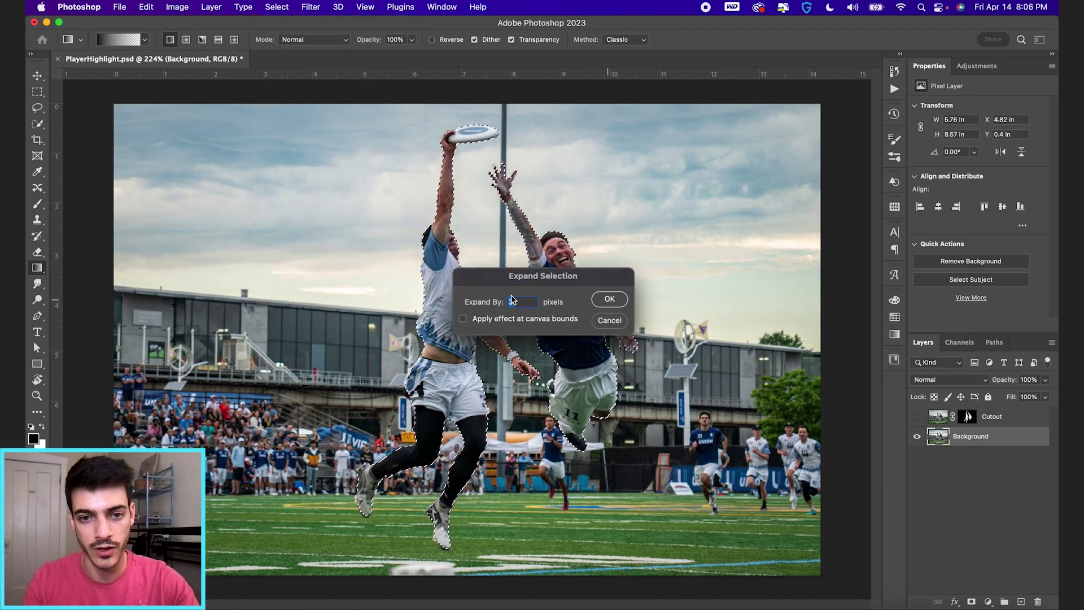
left_click(610, 299)
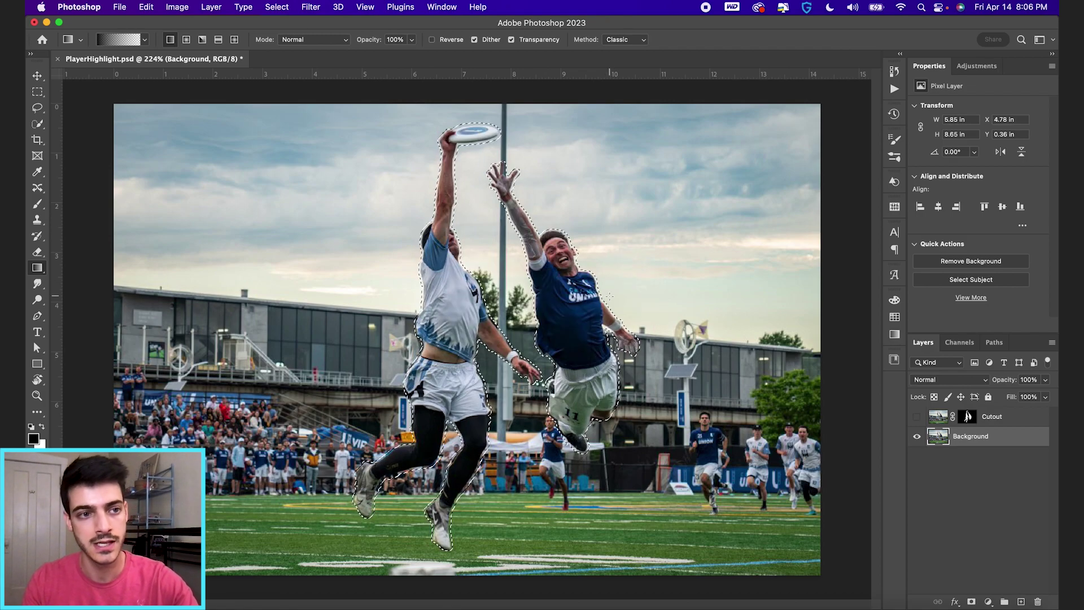
Remove the selected players from the Background layer with Content-Aware Fill, output to the current layer, and deselect
left_click(37, 123)
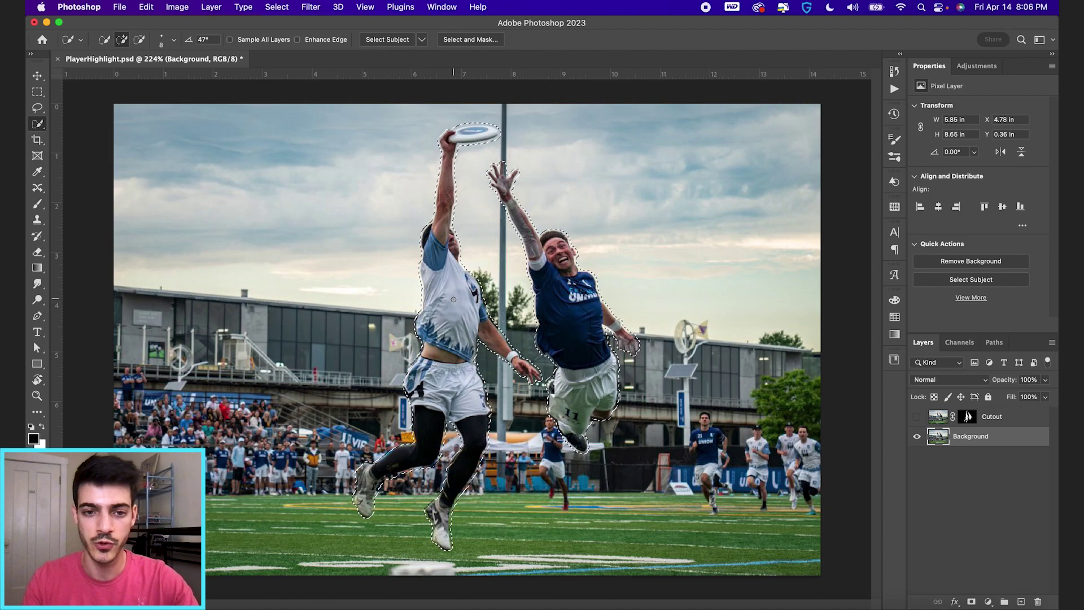
right_click(442, 318)
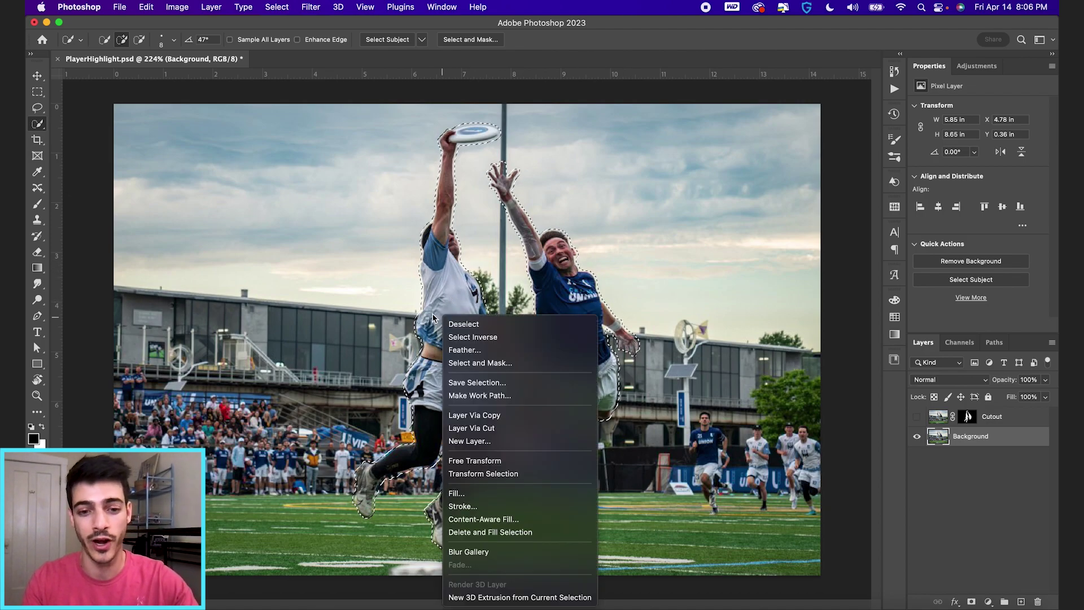
left_click(497, 522)
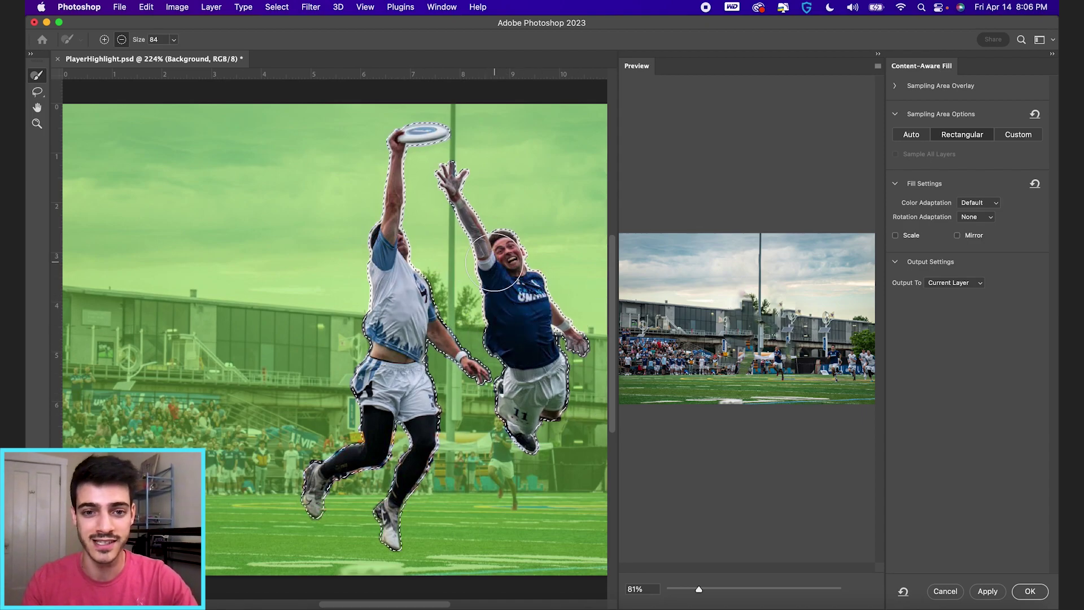
left_click(1030, 597)
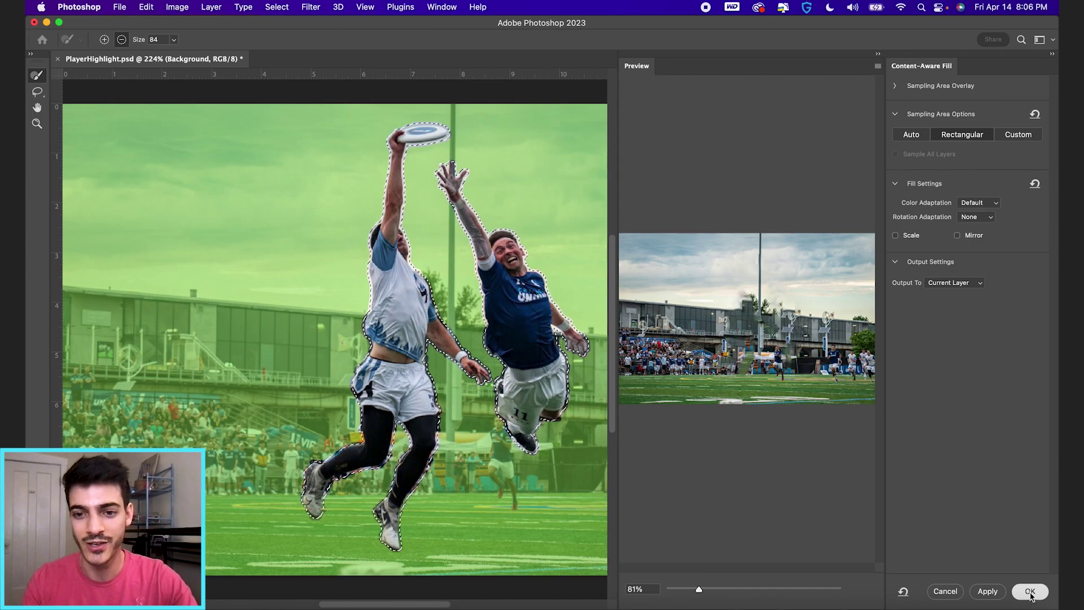
key("ctrl+d")
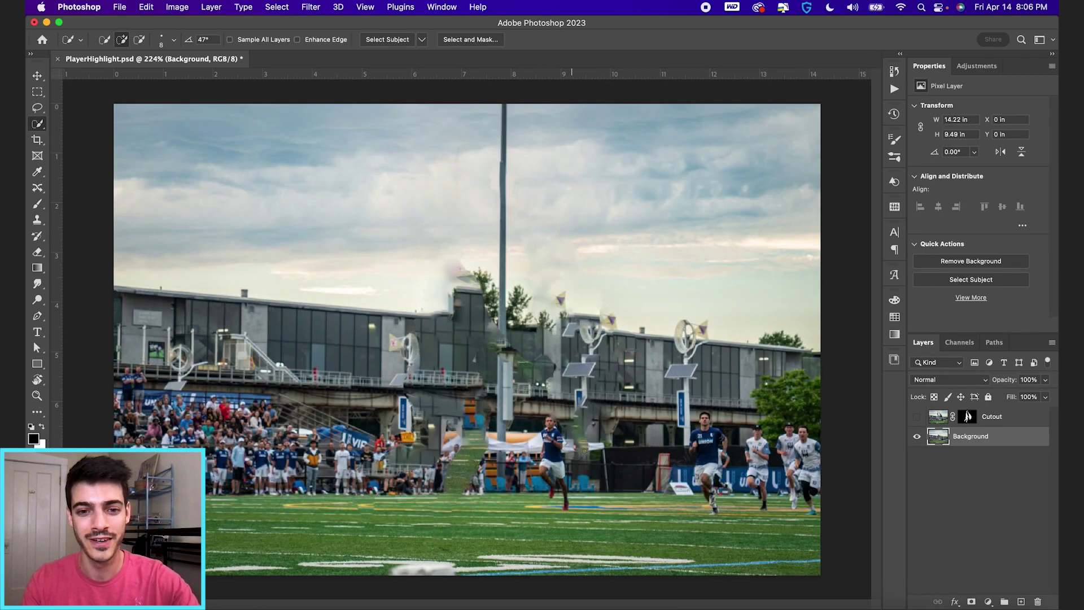
Inspect the filled area, make the Cutout layer visible again, and toggle it to compare the image with and without the players
scroll(494, 401, "up", 5)
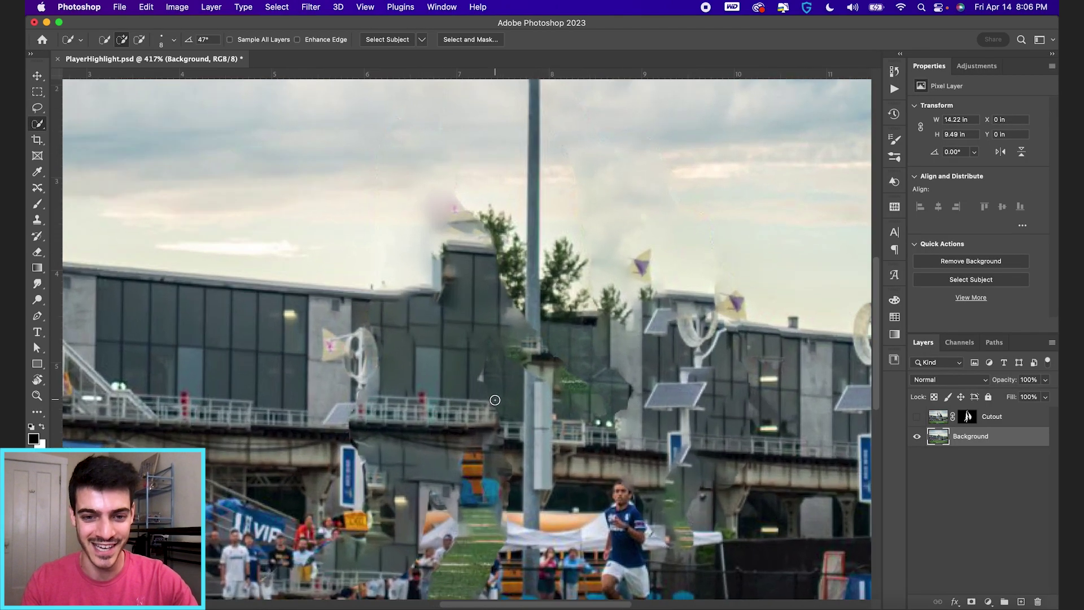
scroll(495, 400, "down", 4)
scroll(494, 400, "down", 1)
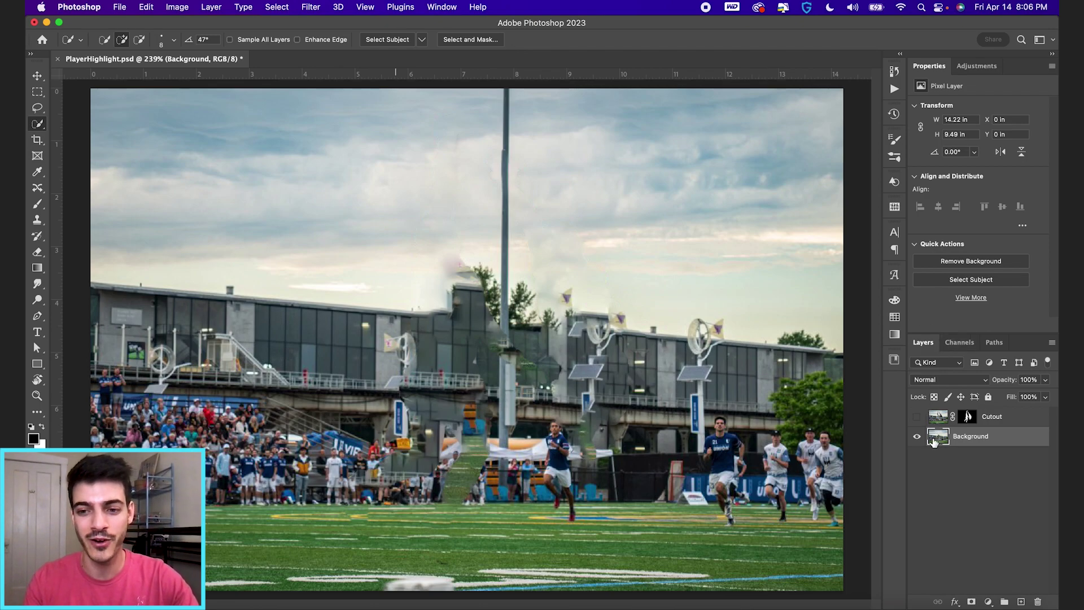
left_click(918, 417)
left_click(938, 419)
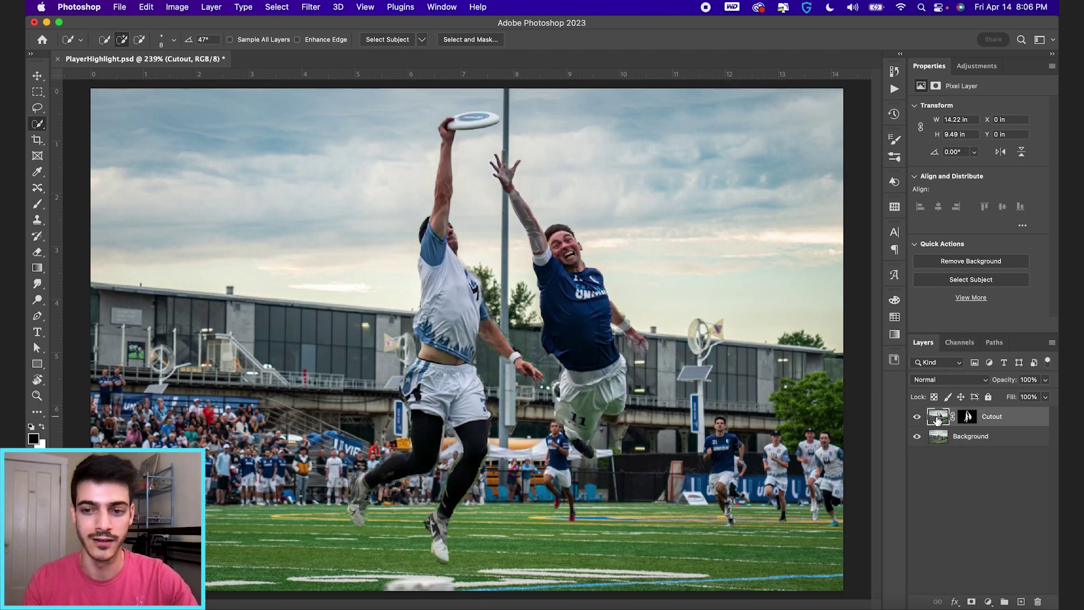
left_click(917, 417)
left_click(917, 417)
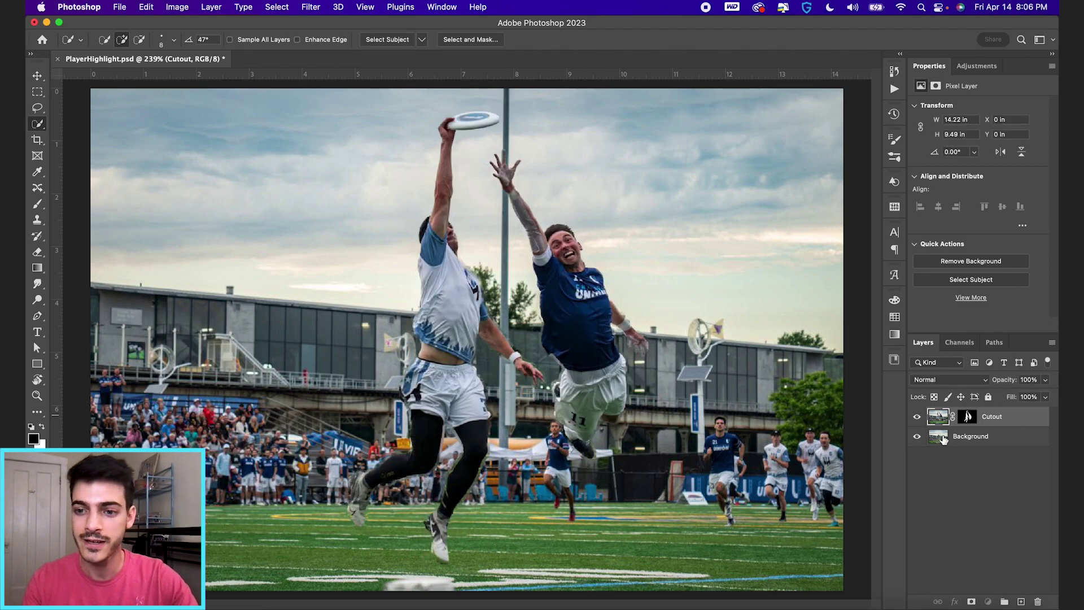
Convert the Background layer into a smart object for smart filters
left_click(943, 443)
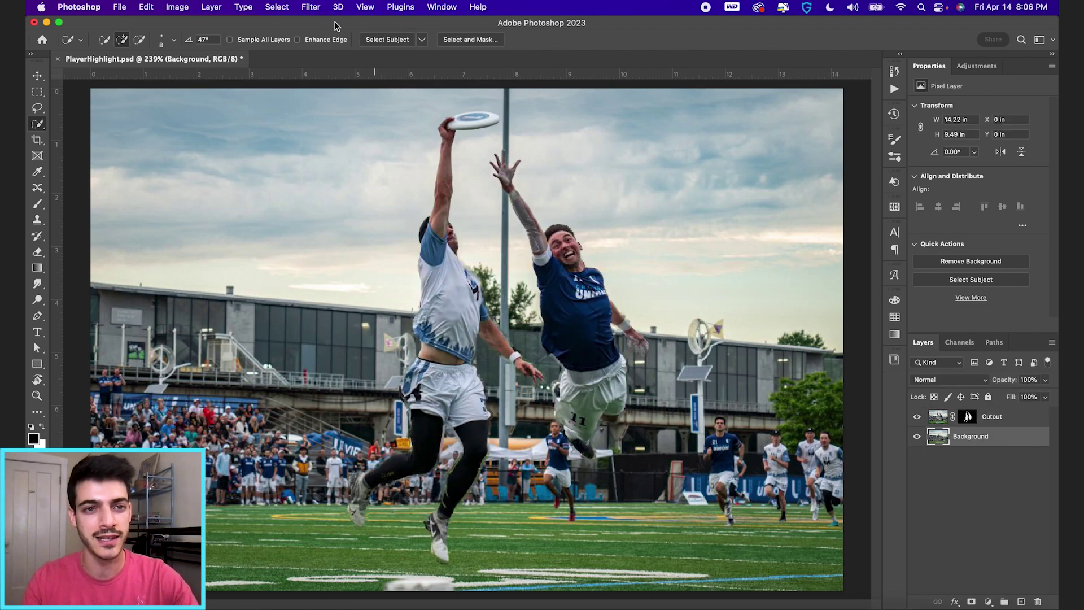
left_click(312, 7)
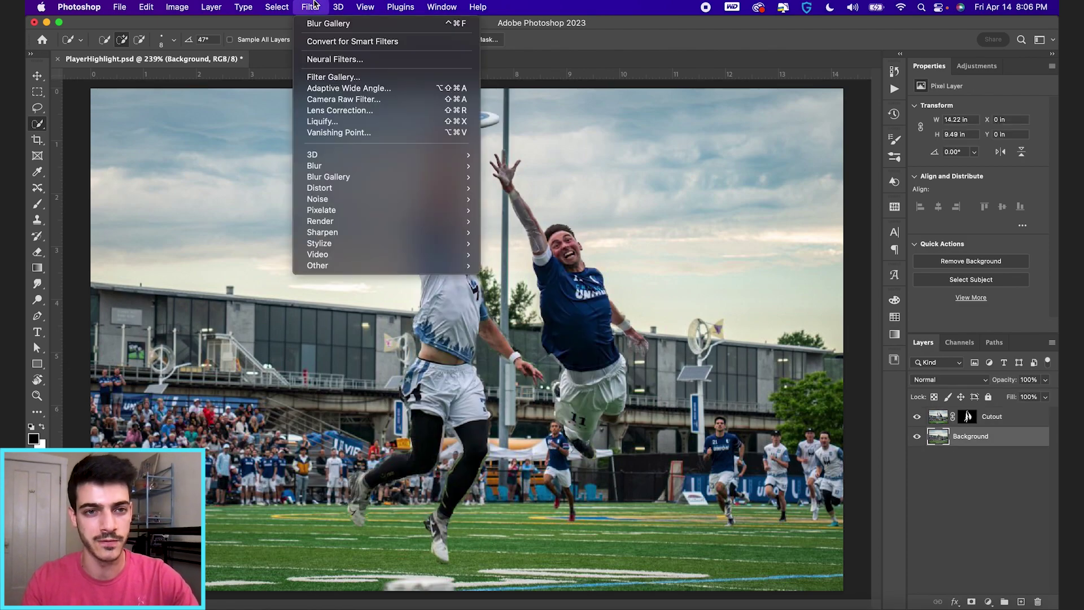
left_click(326, 41)
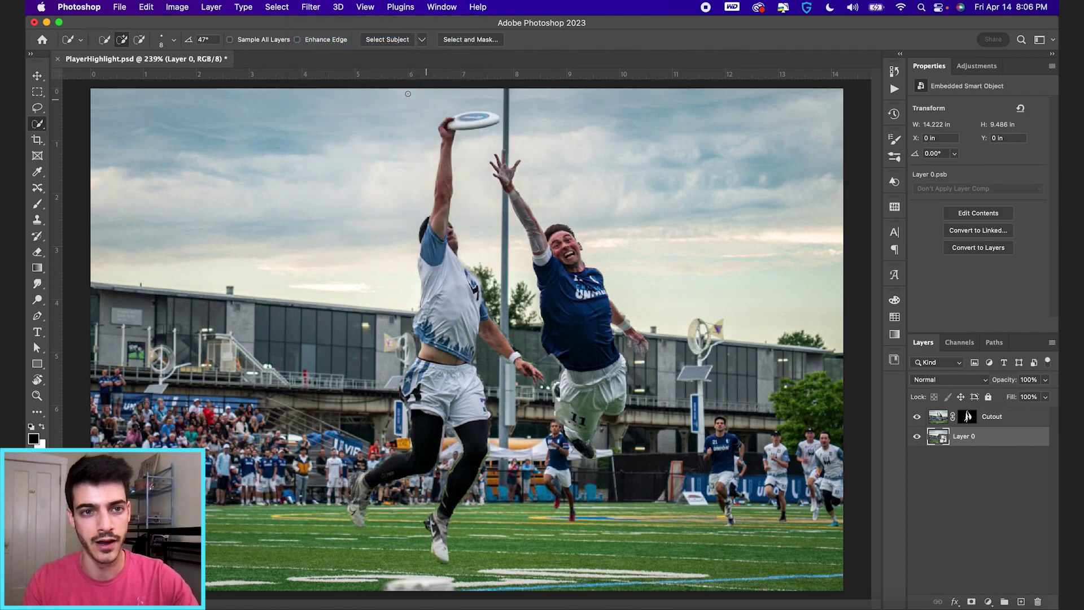
Start a Tilt-Shift blur on the smart object, centre its focus on the grass beside the lower foot, and extend the upper fade to the building's mid-height
left_click(311, 7)
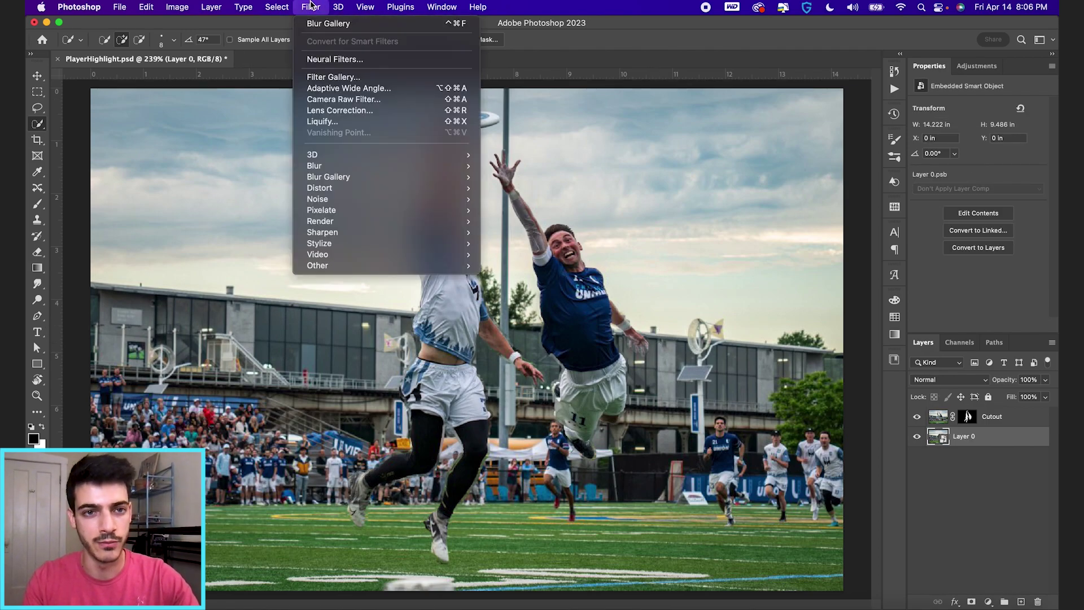
mouse_move(328, 180)
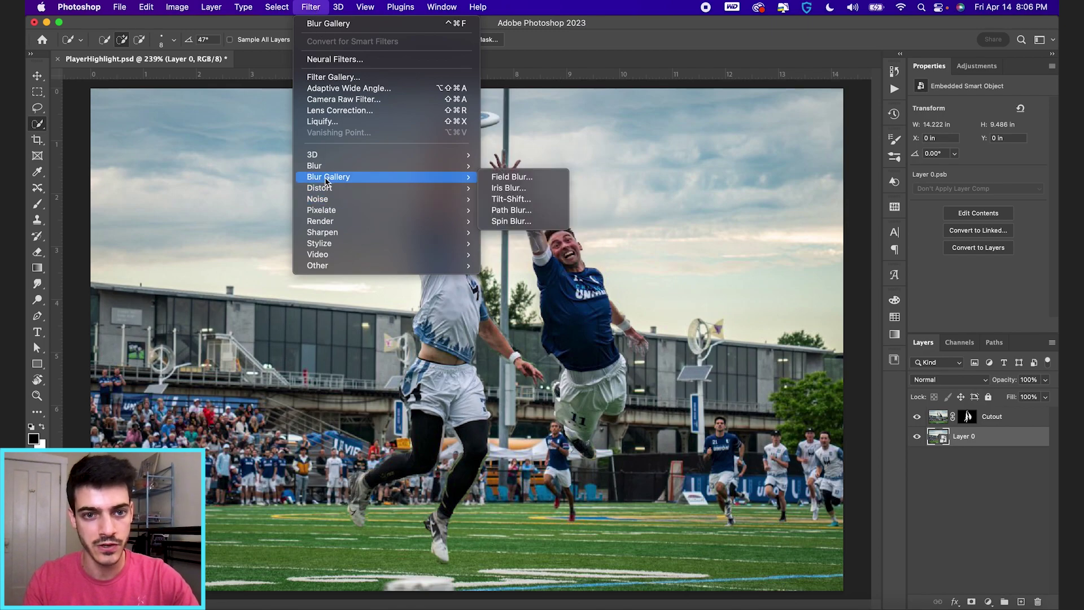
left_click(511, 200)
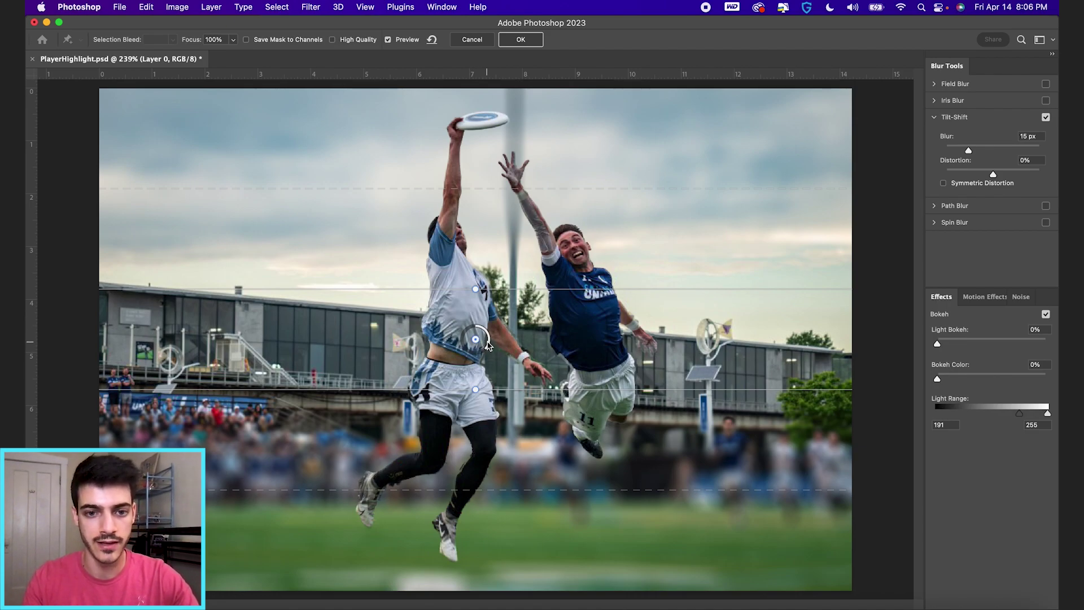
left_click_drag(480, 343, 470, 554)
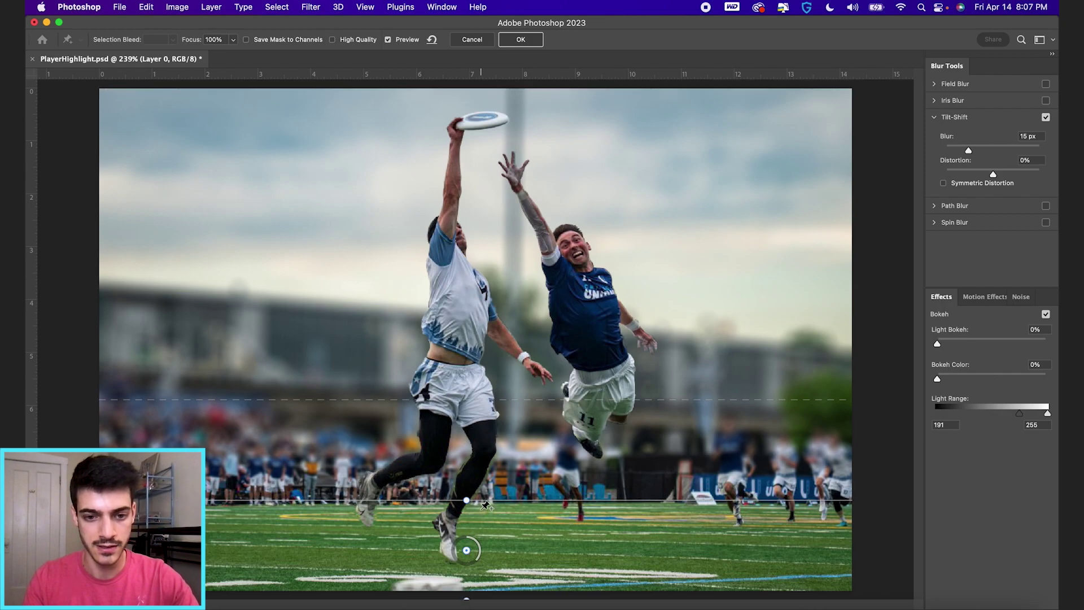
left_click_drag(484, 500, 469, 532)
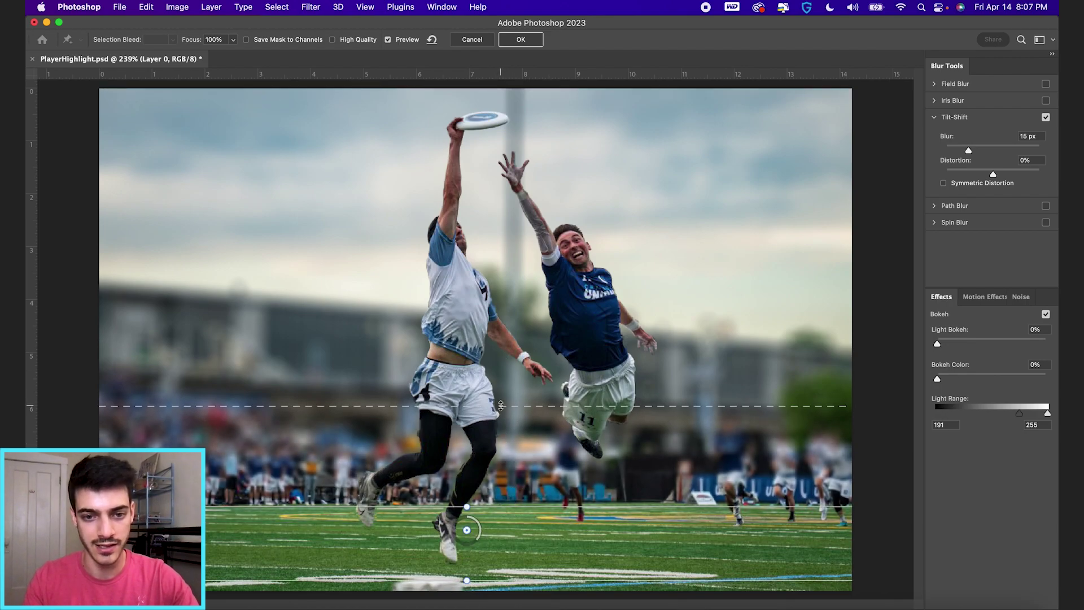
left_click_drag(469, 531, 470, 554)
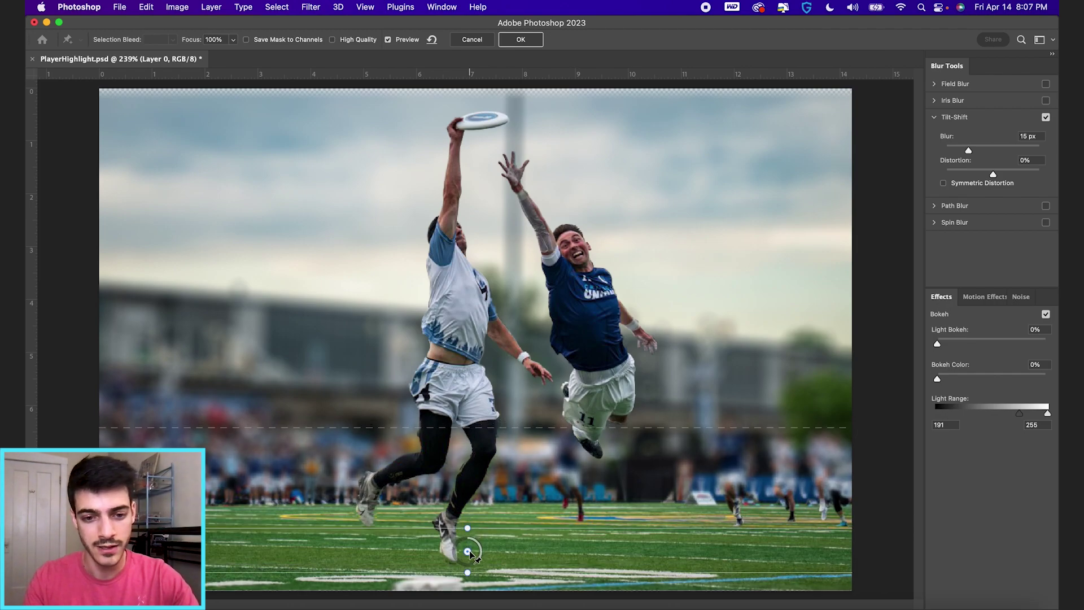
left_click_drag(525, 428, 529, 336)
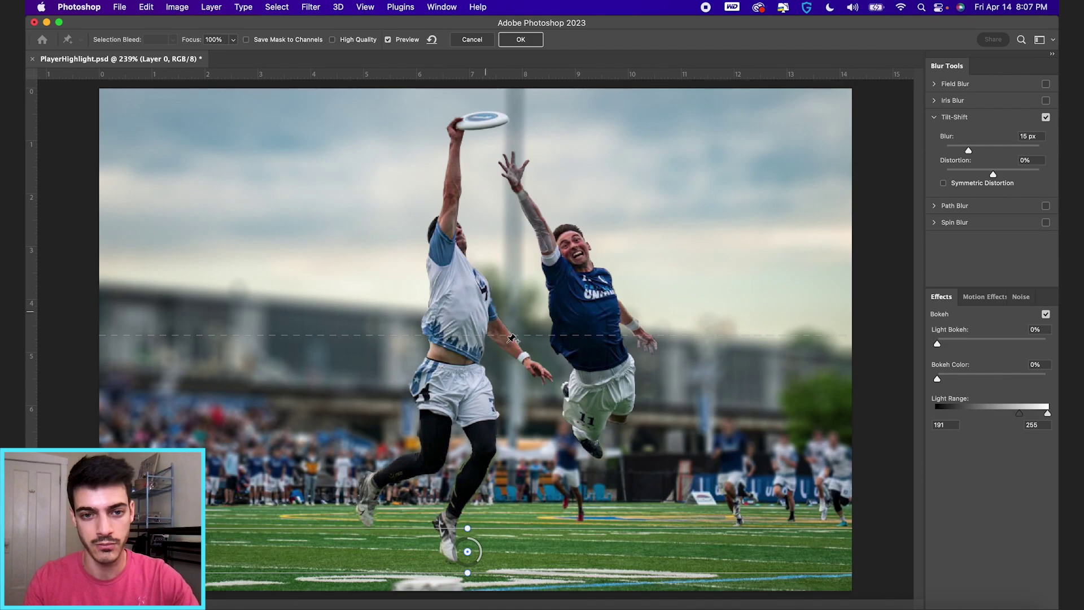
left_click_drag(528, 338, 528, 326)
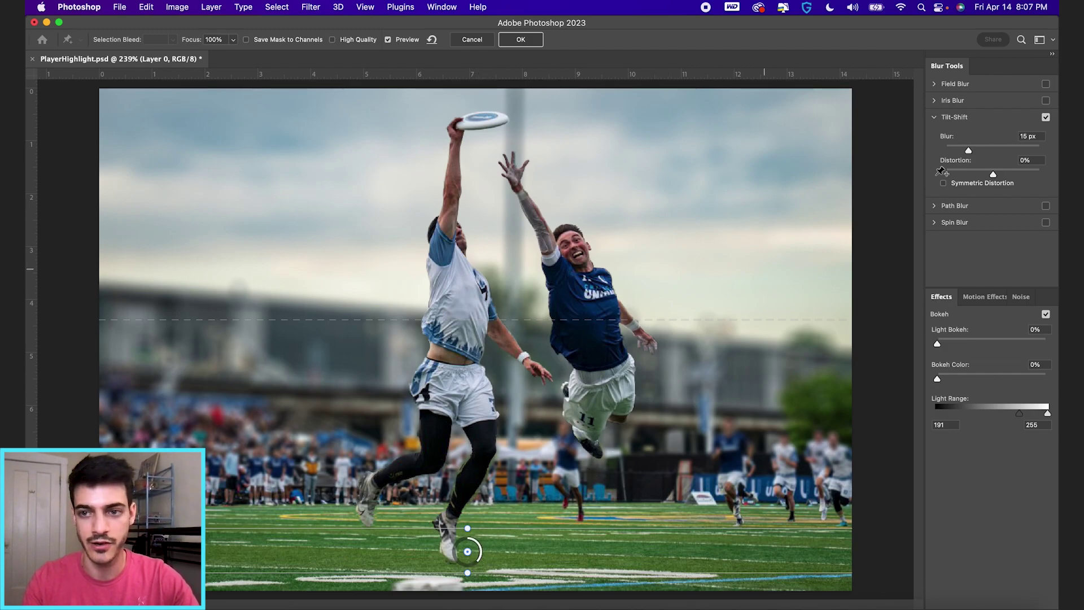
Set the Tilt-Shift blur to 8 px, apply it, and compare the image with the smart filters off and on
left_click_drag(969, 151, 963, 152)
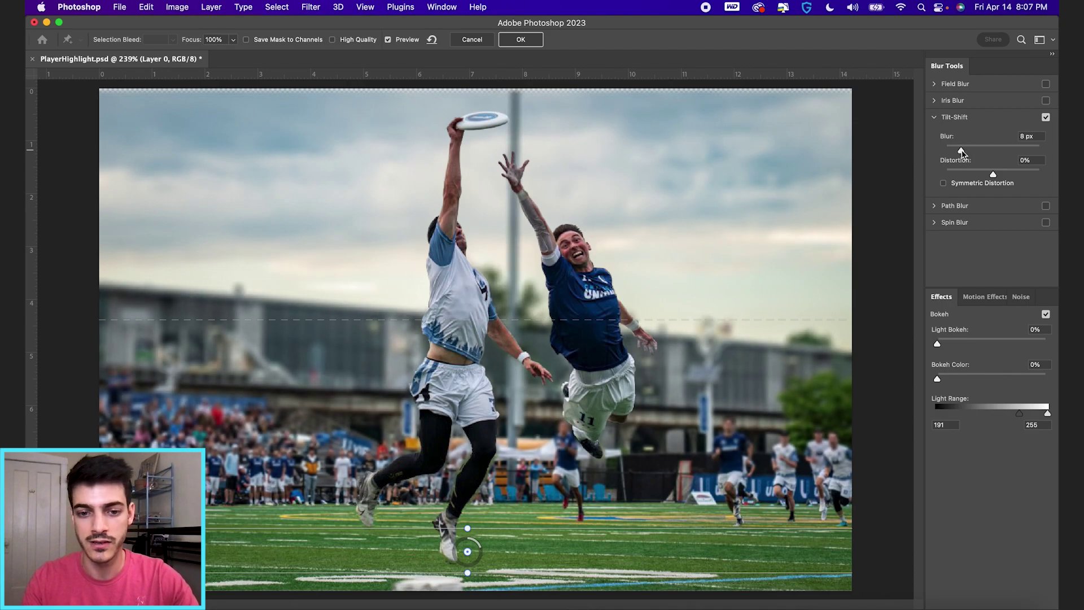
left_click_drag(963, 152, 963, 152)
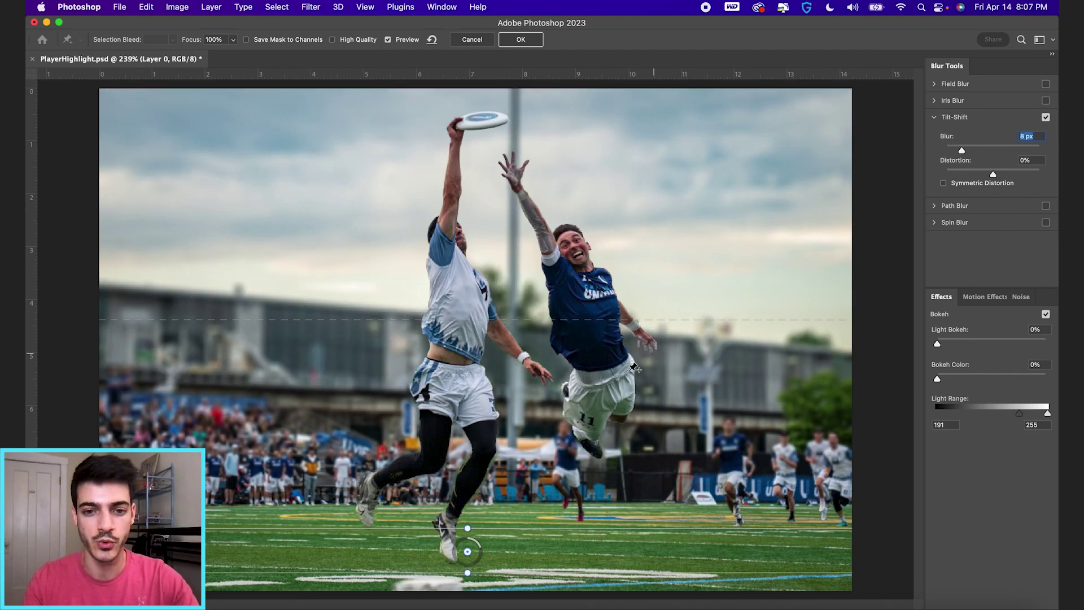
left_click(522, 43)
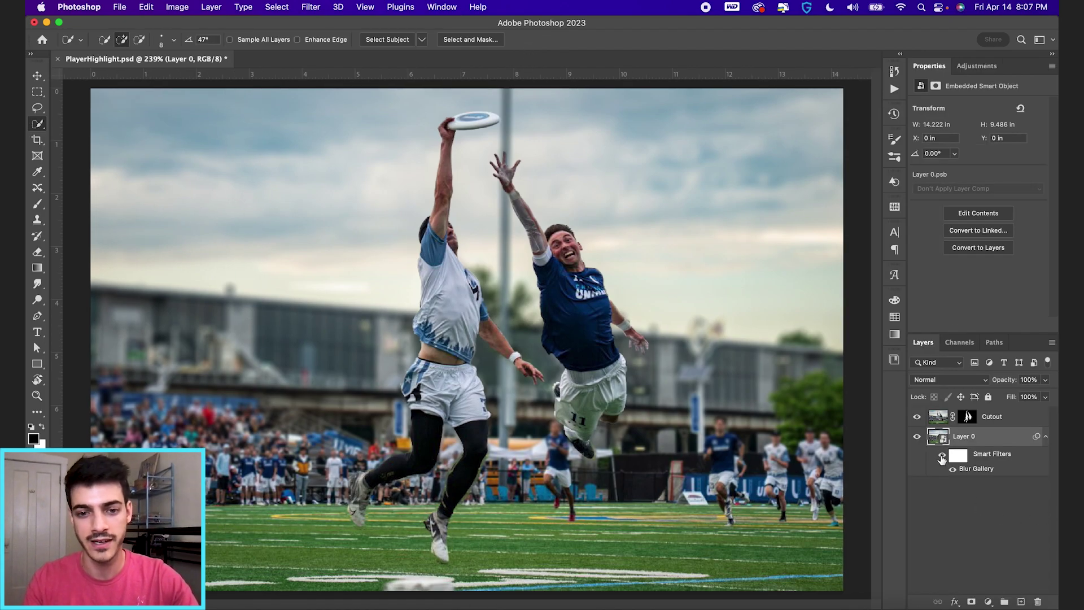
left_click(942, 456)
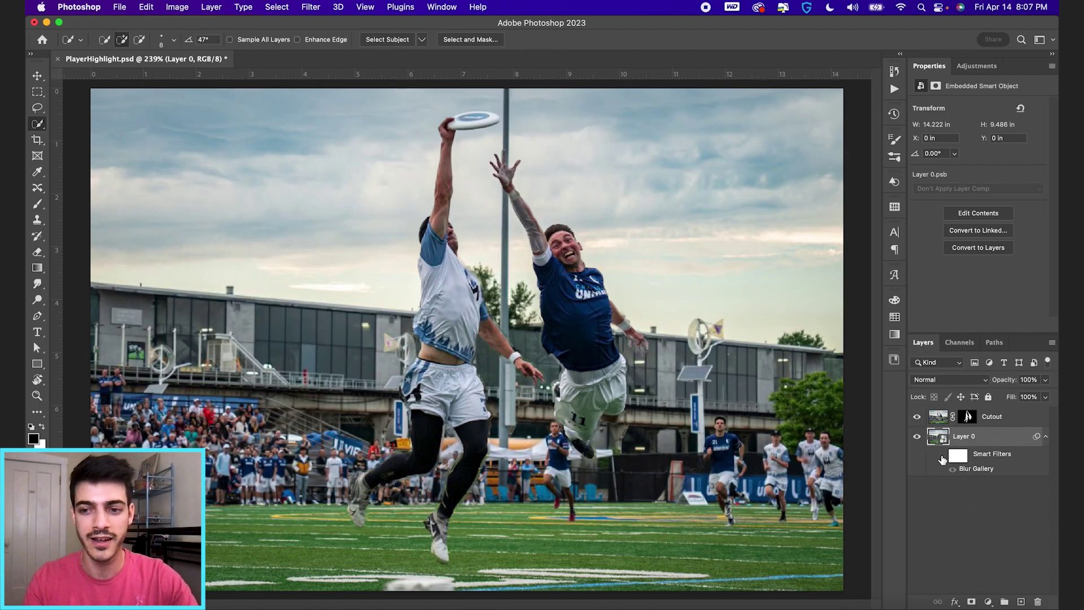
left_click(942, 456)
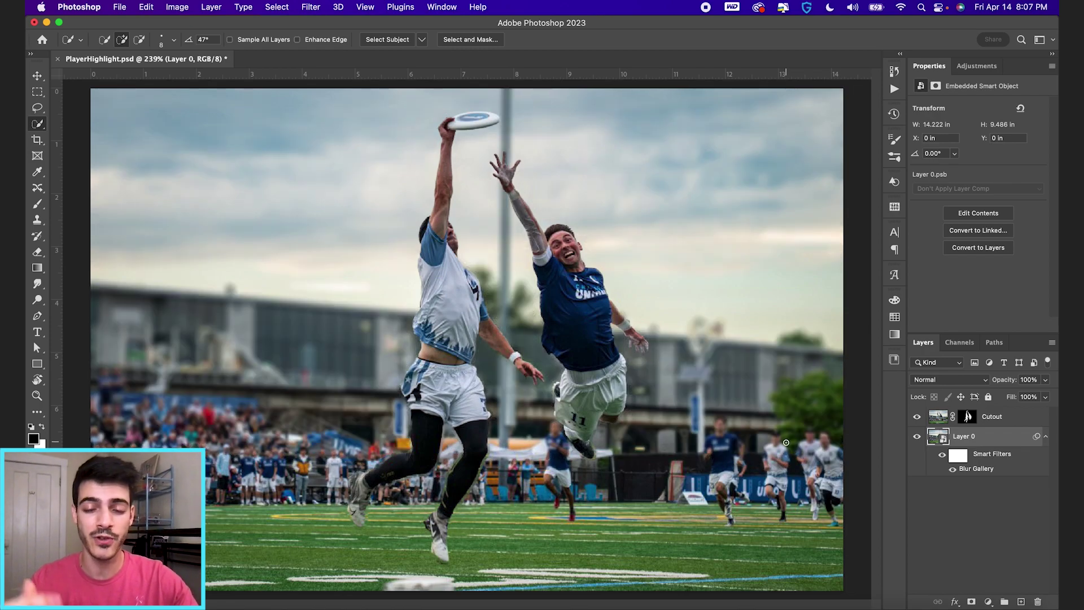